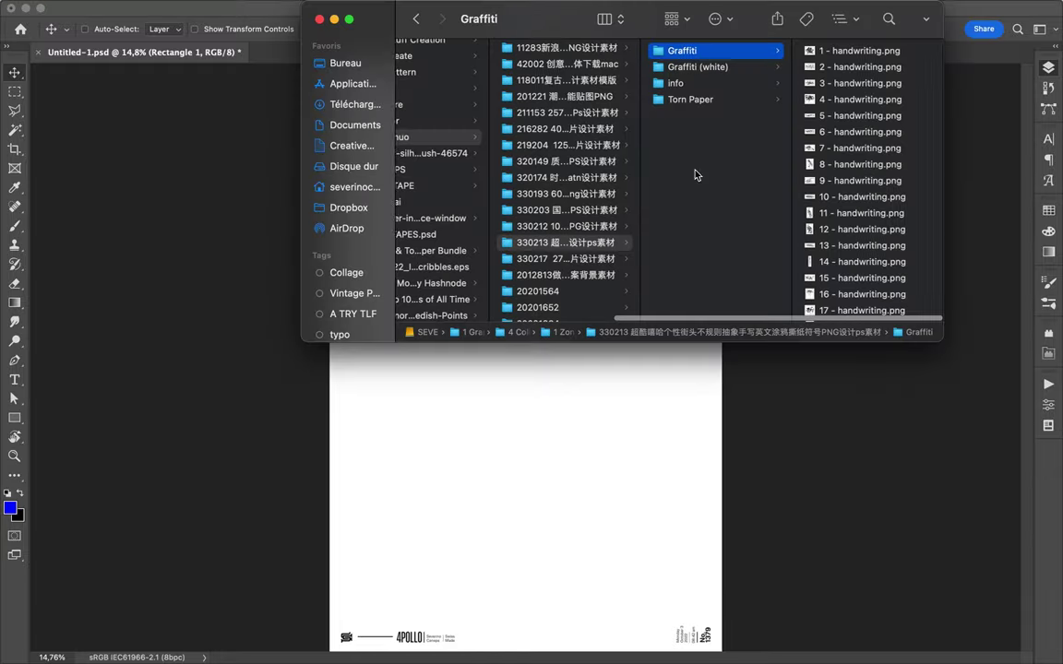
- Place the 5 - handwriting and 8 - handwriting graffiti images on the poster
{"action": "left_click_drag", "start_coordinate": [871, 113], "coordinate": [554, 280]}
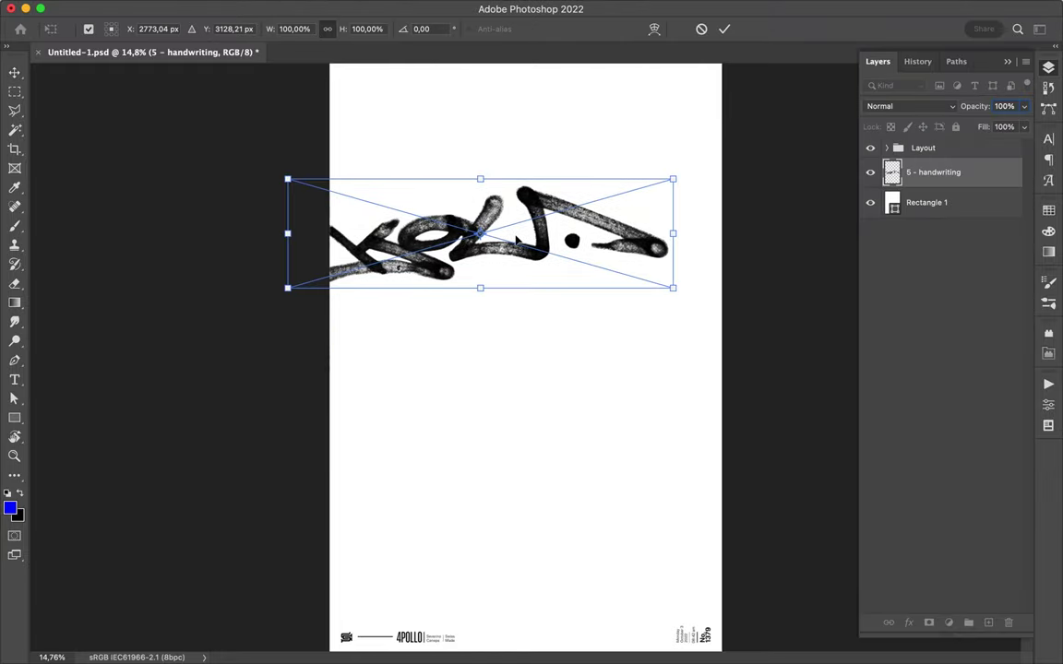
{"action": "key", "text": "Return"}
{"action": "left_click", "coordinate": [412, 641]}
{"action": "key", "text": "Down"}
{"action": "key", "text": "Down"}
{"action": "key", "text": "Down"}
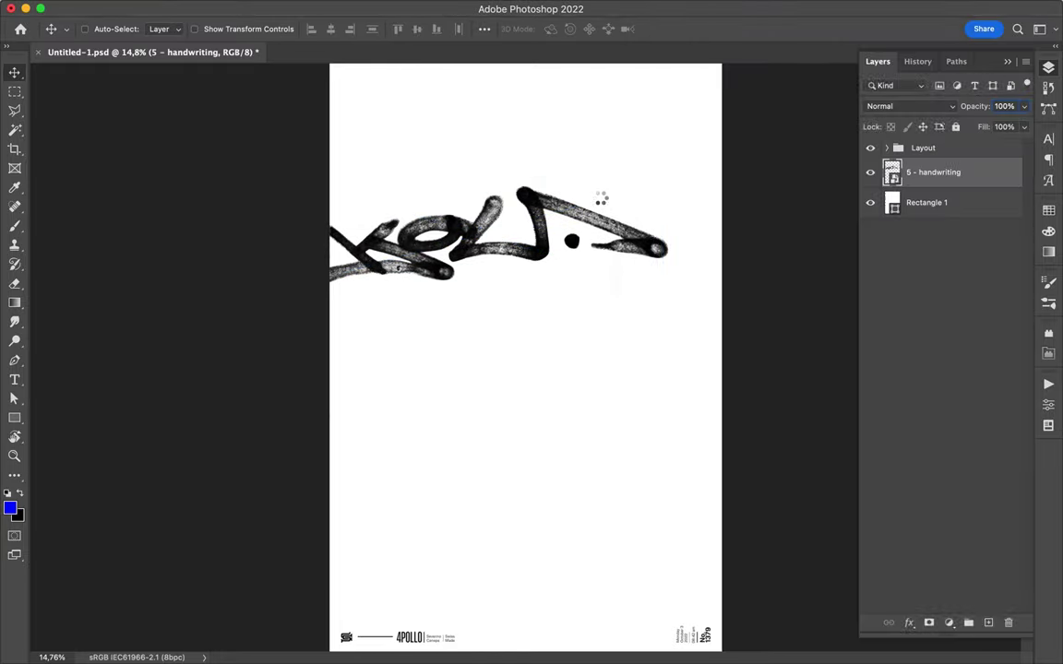
{"action": "left_click_drag", "start_coordinate": [701, 164], "coordinate": [646, 222]}
{"action": "key", "text": "Return"}
{"action": "key", "text": "Down"}
{"action": "key", "text": "Down"}
{"action": "key", "text": "Down"}
{"action": "key", "text": "Down"}
{"action": "key", "text": "Down"}
{"action": "key", "text": "Down"}
{"action": "key", "text": "Down"}
{"action": "key", "text": "Down"}
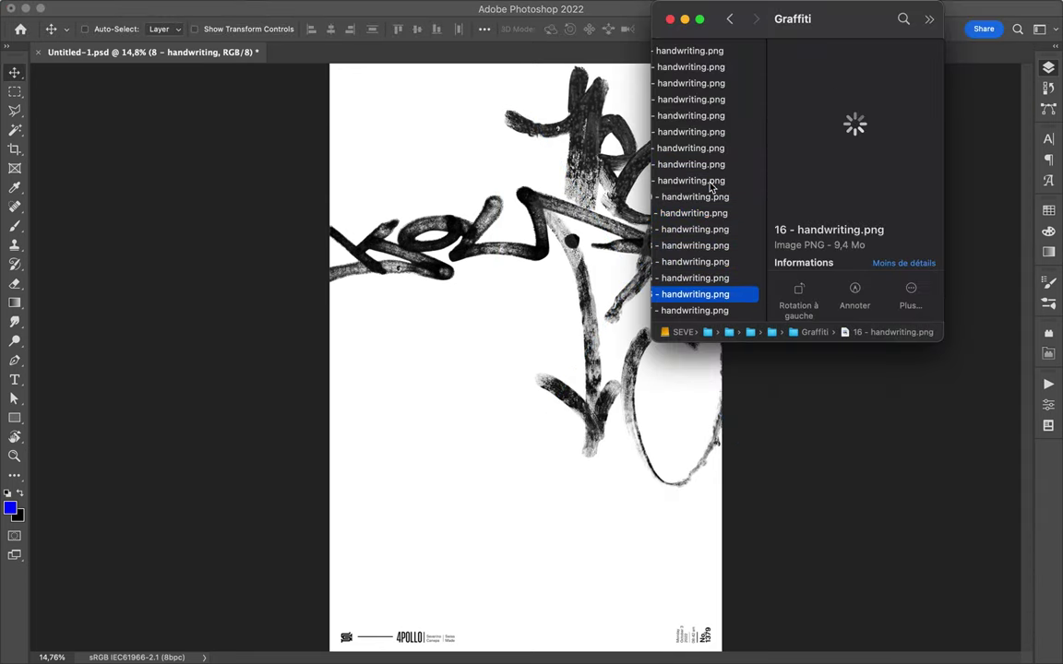
- Place 16 - handwriting at upper left and move its layer below 5 - handwriting
{"action": "left_click_drag", "start_coordinate": [348, 242], "coordinate": [348, 242]}
{"action": "left_click_drag", "start_coordinate": [526, 332], "coordinate": [438, 286]}
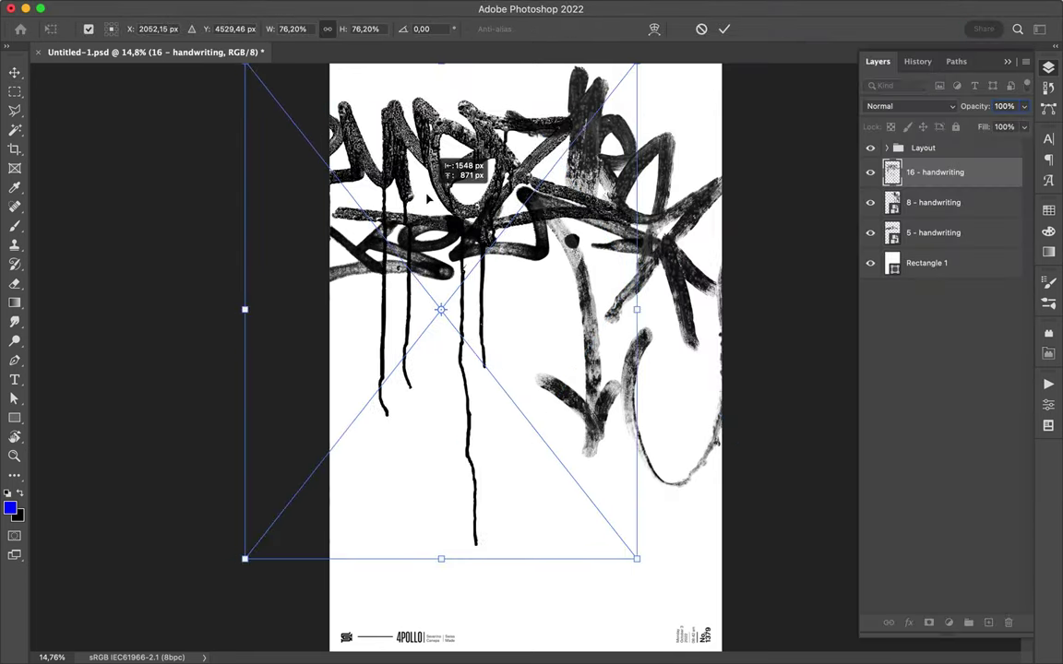
{"action": "key", "text": "Return"}
{"action": "left_click_drag", "start_coordinate": [935, 172], "coordinate": [934, 247]}
{"action": "key", "text": "super+Tab"}
{"action": "key", "text": "Left"}
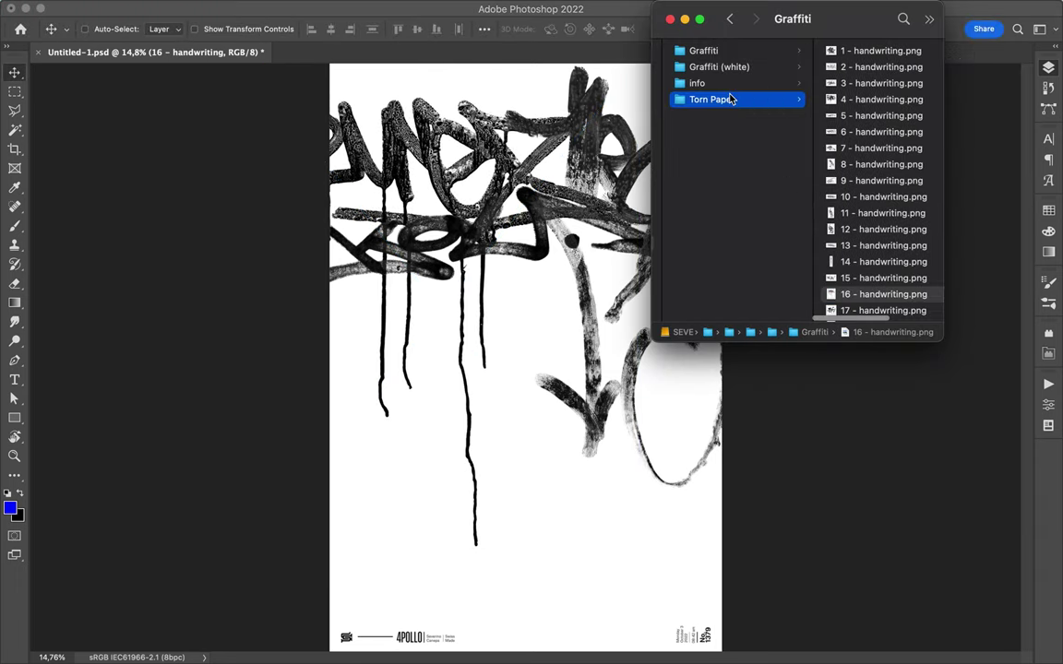
- Place the 12 - Tear paper image on the poster
{"action": "left_click", "coordinate": [728, 100]}
{"action": "left_click", "coordinate": [696, 236]}
{"action": "left_click_drag", "start_coordinate": [694, 233], "coordinate": [565, 294]}
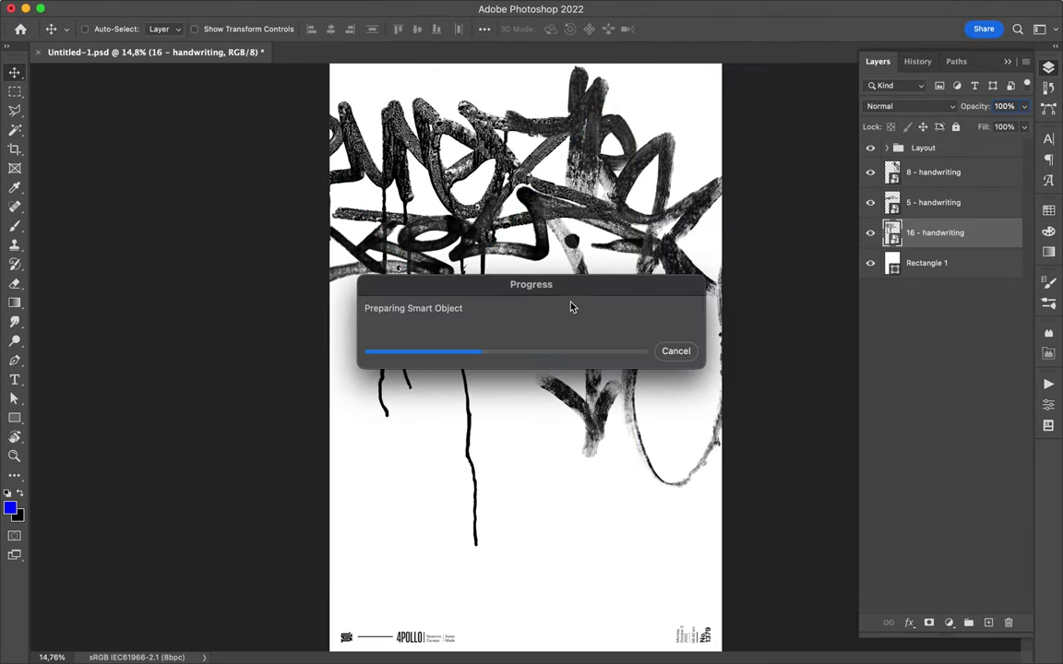
{"action": "key", "text": "Return"}
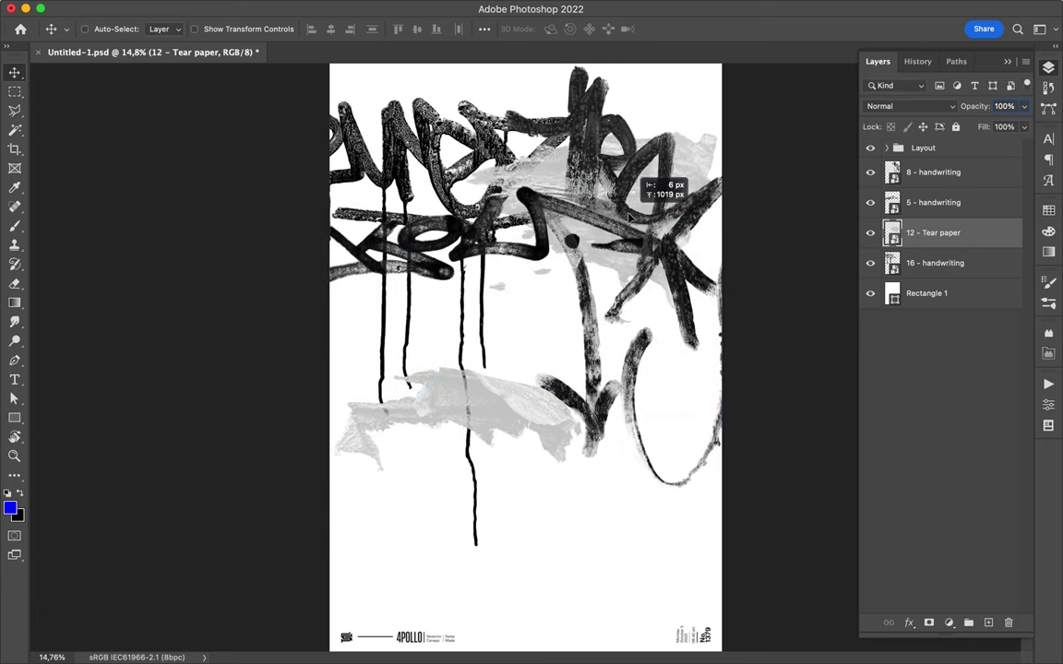
- Place 11 - Character sculpture from the 01 - Sculptures folder onto the poster
{"action": "key", "text": "super+Tab"}
{"action": "key", "text": "Left"}
{"action": "key", "text": "Up"}
{"action": "key", "text": "Right"}
{"action": "key", "text": "Right"}
{"action": "key", "text": "Down"}
{"action": "key", "text": "Down"}
{"action": "key", "text": "Down"}
{"action": "mouse_move", "coordinate": [718, 209]}
{"action": "left_mouse_down"}
{"action": "mouse_move", "coordinate": [553, 304]}
{"action": "mouse_move", "coordinate": [563, 205]}
{"action": "left_mouse_up"}
{"action": "key", "text": "Return"}
- Move 16 - handwriting above the sculpture and nudge the graffiti and sculpture into position
{"action": "left_click", "coordinate": [942, 299]}
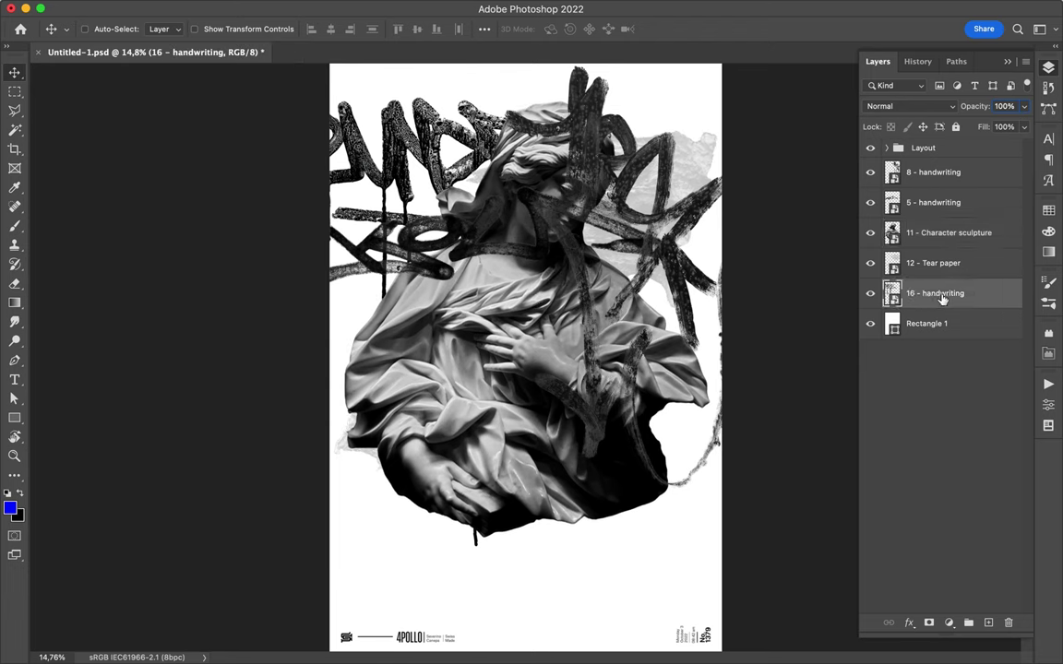
{"action": "left_click_drag", "start_coordinate": [942, 299], "coordinate": [937, 241]}
{"action": "left_click_drag", "start_coordinate": [608, 162], "coordinate": [613, 166]}
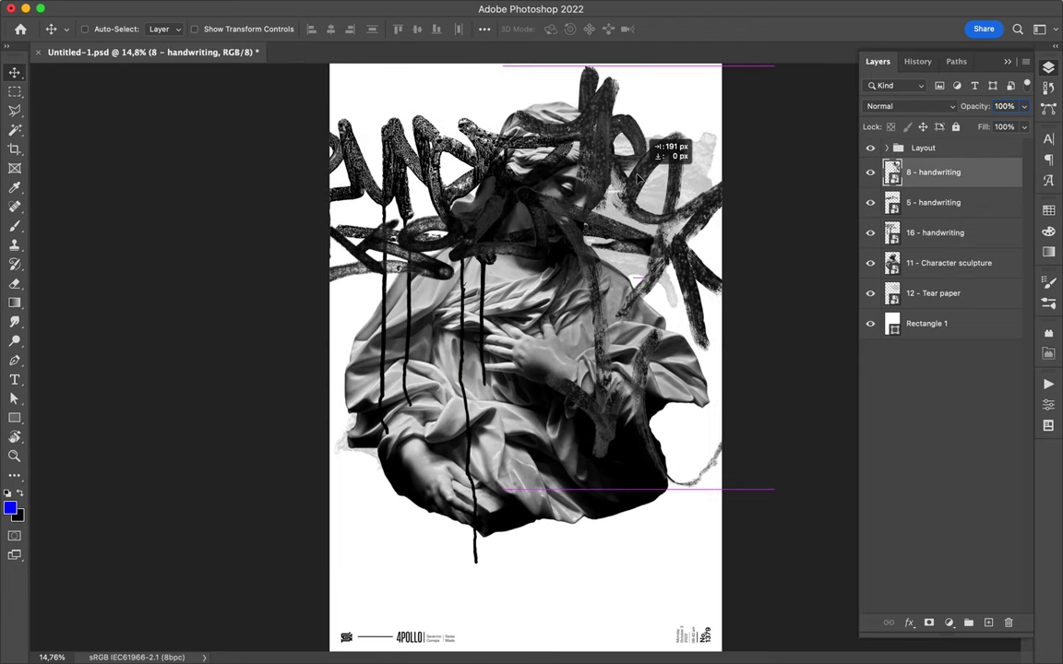
{"action": "left_click_drag", "start_coordinate": [517, 332], "coordinate": [517, 323]}
{"action": "mouse_move", "coordinate": [933, 293]}
{"action": "left_mouse_down"}
{"action": "mouse_move", "coordinate": [911, 266]}
{"action": "mouse_move", "coordinate": [923, 297]}
{"action": "left_mouse_up"}
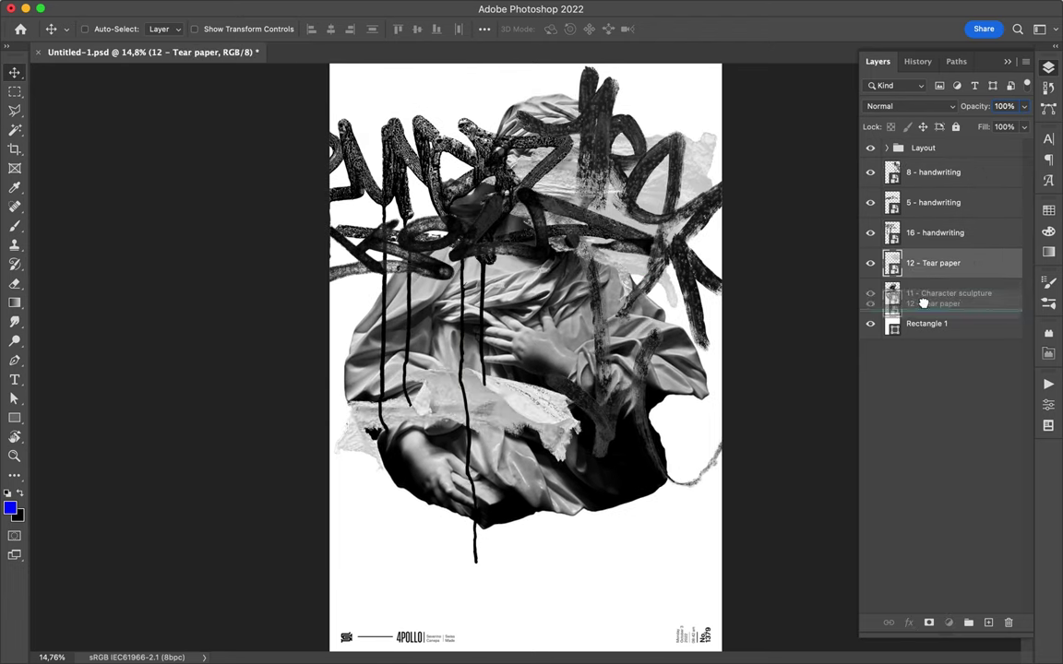
- Make a rectangular marquee selection over the lower torn paper area
{"action": "key", "text": "m"}
{"action": "left_click_drag", "start_coordinate": [330, 324], "coordinate": [572, 553]}
{"action": "right_click", "coordinate": [886, 293]}
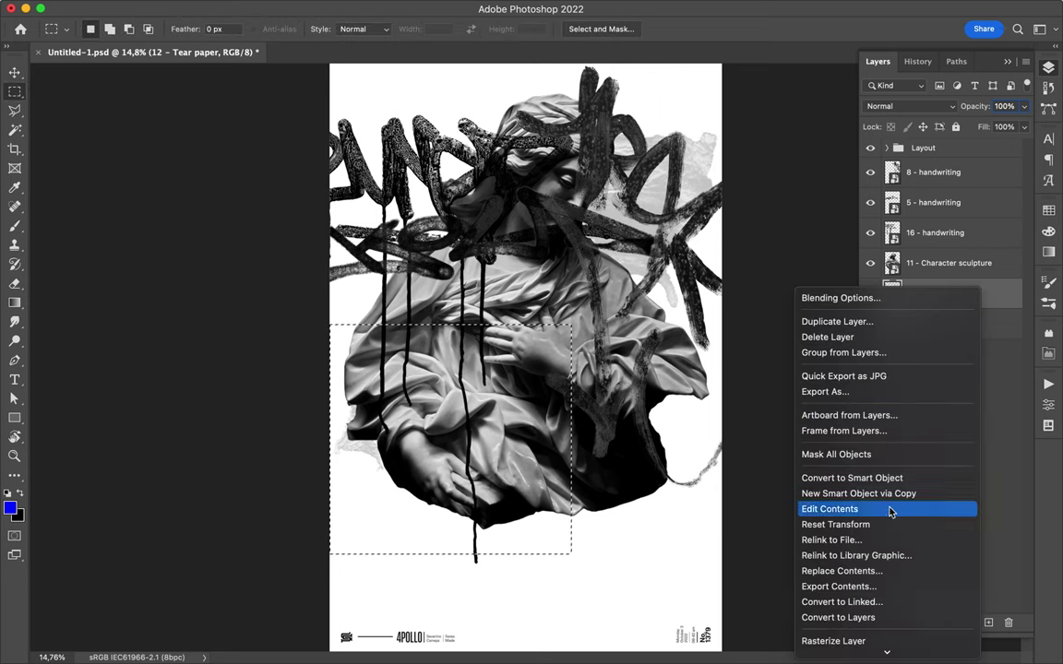
- Copy the selected torn paper to Layer 1, above the statue's lower body
{"action": "key", "text": "Escape"}
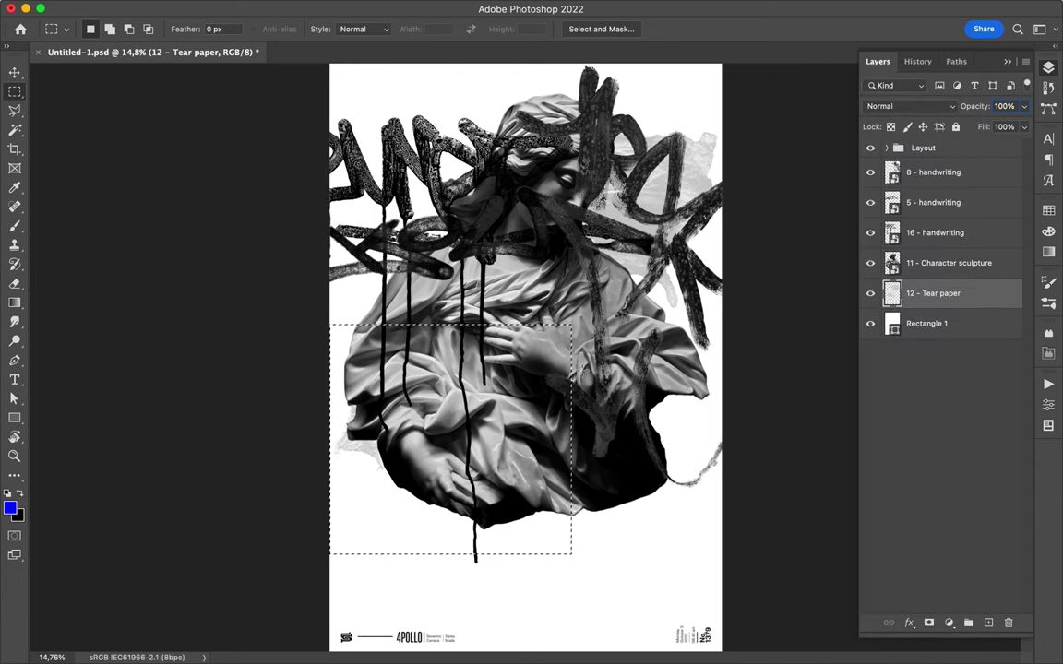
{"action": "key", "text": "ctrl+j"}
{"action": "key", "text": "ctrl+bracketright"}
{"action": "key", "text": "v"}
{"action": "left_click_drag", "start_coordinate": [442, 415], "coordinate": [466, 392]}
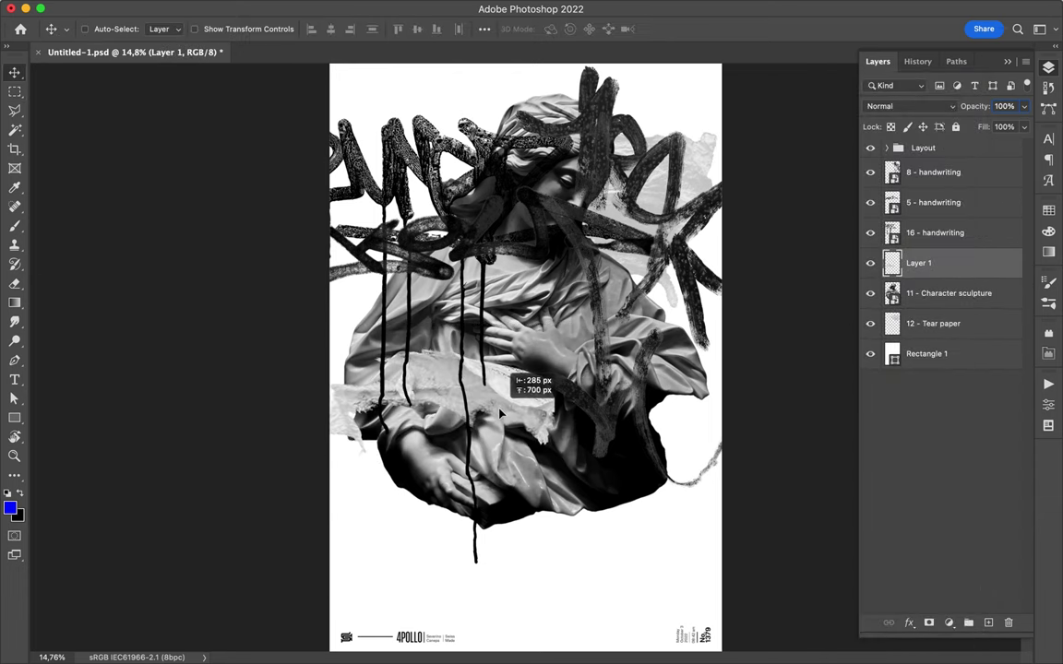
- Drag the butterfly from the 02 - Animals folder beside the statue's hand
{"action": "left_click", "coordinate": [391, 639]}
{"action": "key", "text": "Left"}
{"action": "key", "text": "Down"}
{"action": "key", "text": "Right"}
{"action": "key", "text": "Down"}
{"action": "key", "text": "Down"}
{"action": "key", "text": "Down"}
{"action": "key", "text": "Down"}
{"action": "mouse_move", "coordinate": [545, 304]}
{"action": "left_mouse_down"}
{"action": "mouse_move", "coordinate": [540, 351]}
{"action": "mouse_move", "coordinate": [643, 360]}
{"action": "left_mouse_up"}
- Draw a blue rectangle over the butterfly and set its blend mode to Color
{"action": "key", "text": "Return"}
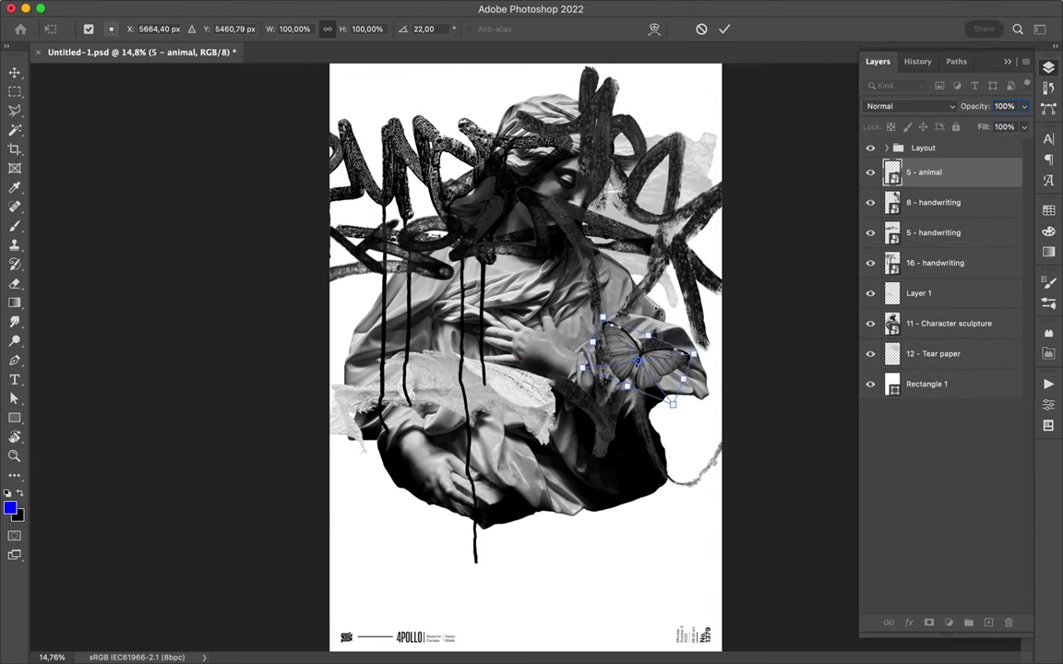
{"action": "key", "text": "u"}
{"action": "left_click_drag", "start_coordinate": [587, 314], "coordinate": [707, 406]}
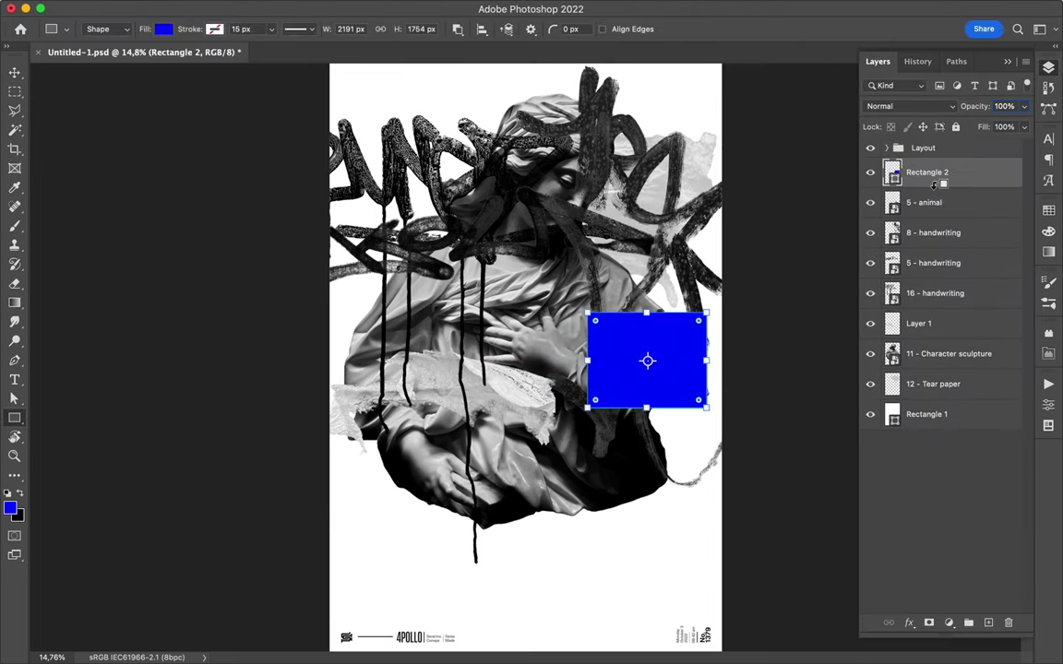
{"action": "left_click", "coordinate": [909, 106]}
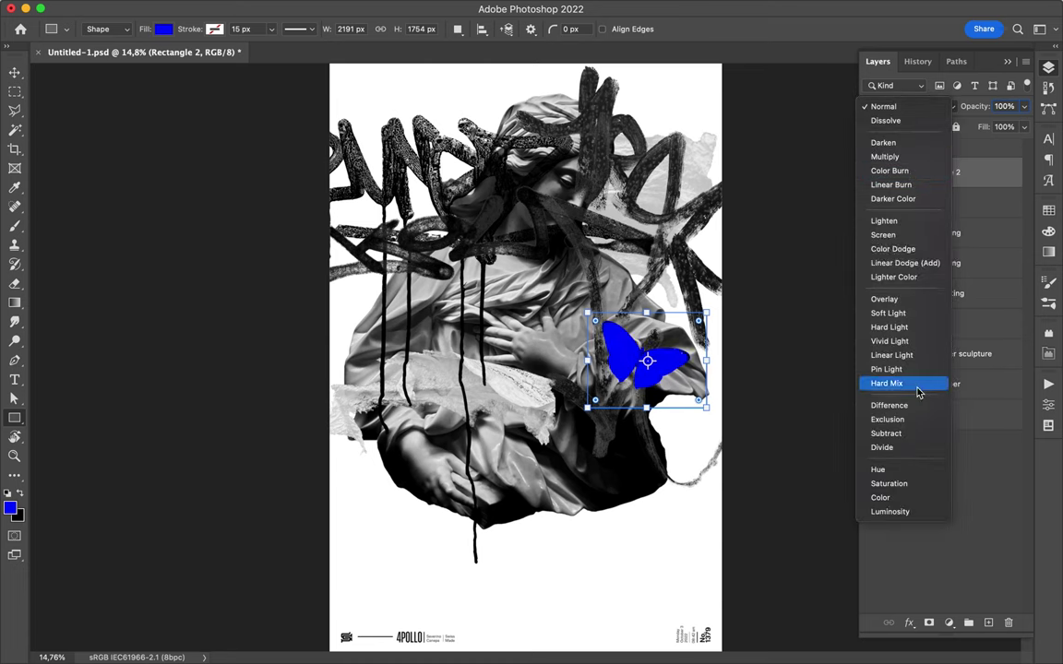
{"action": "left_click", "coordinate": [923, 497]}
- Merge the blue tint into the butterfly and move it onto the statue's side
{"action": "left_click_drag", "start_coordinate": [941, 181], "coordinate": [933, 182]}
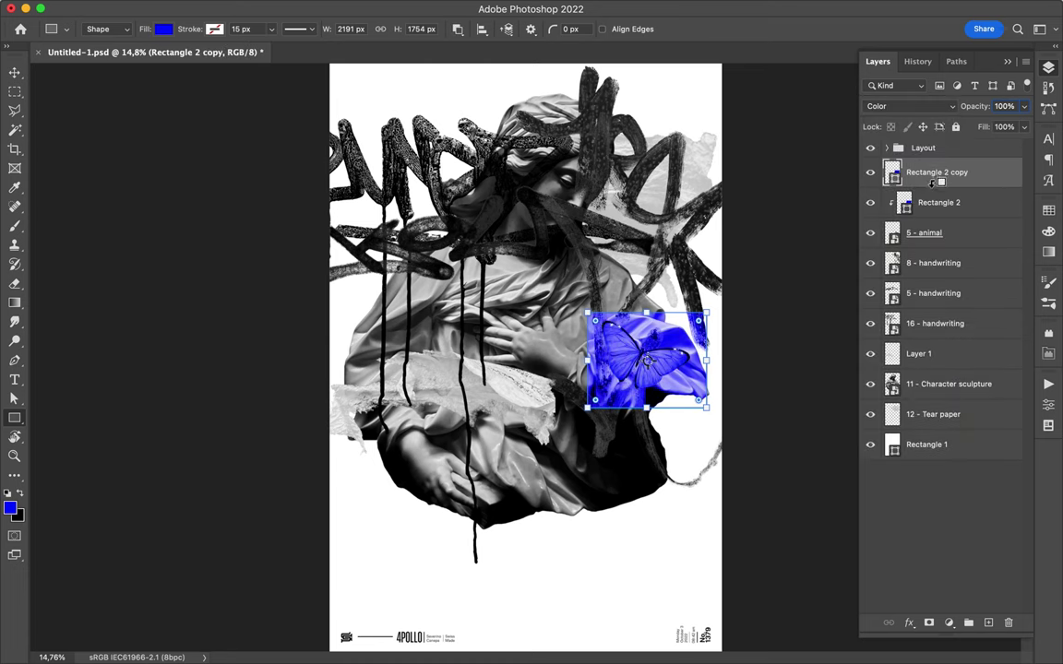
{"action": "left_click", "coordinate": [938, 107]}
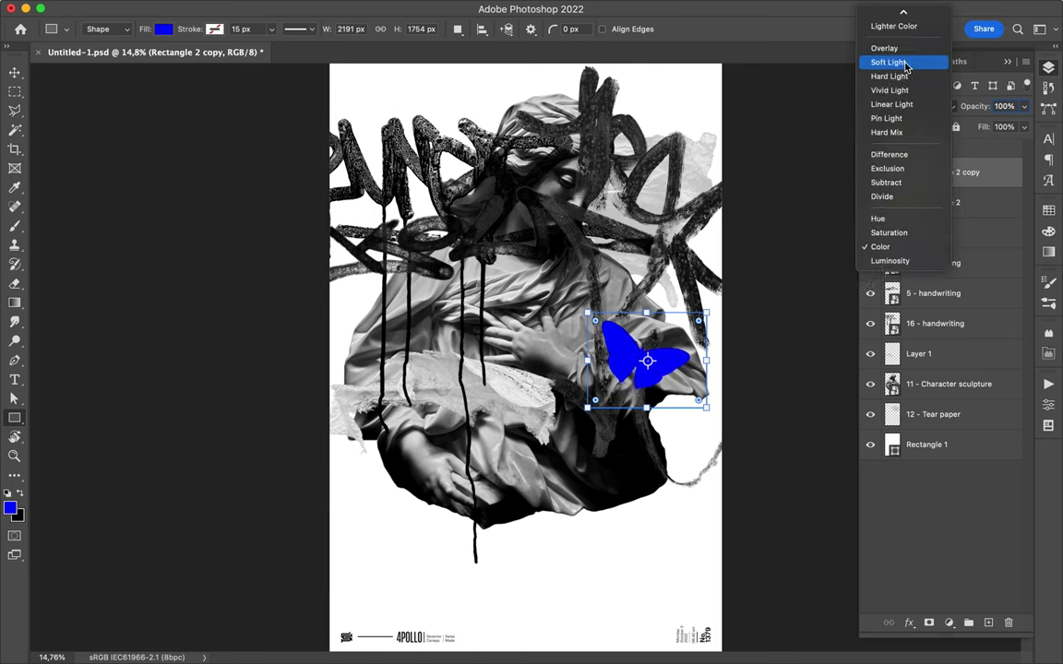
{"action": "key", "text": "Escape"}
{"action": "key", "text": "ctrl+z"}
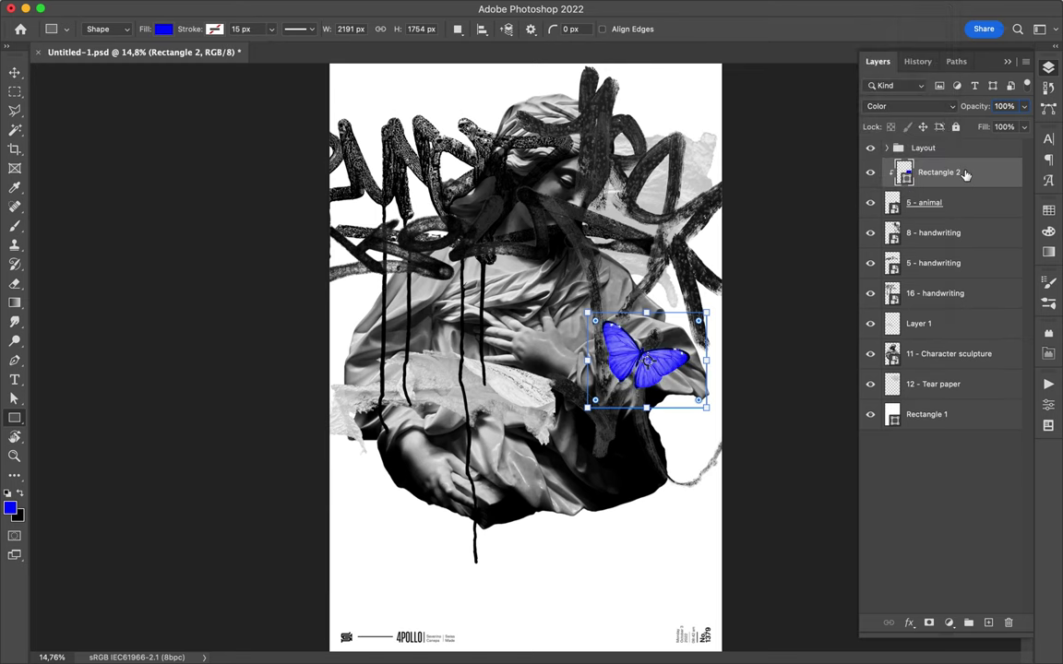
{"action": "key", "text": "v"}
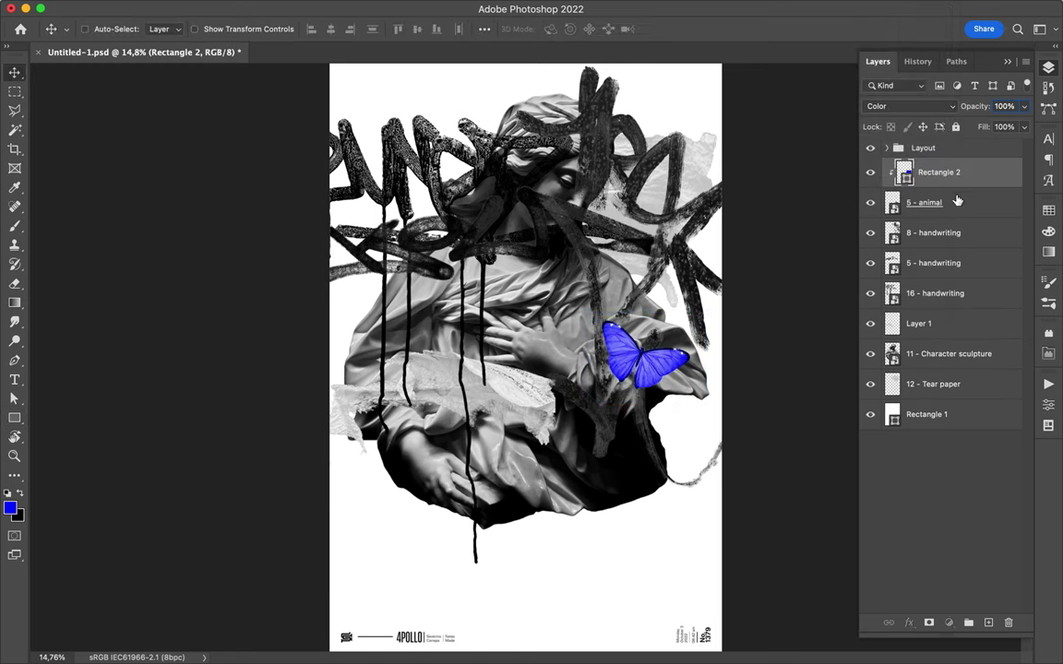
{"action": "key", "text": "ctrl+e"}
{"action": "left_click_drag", "start_coordinate": [644, 351], "coordinate": [627, 378]}
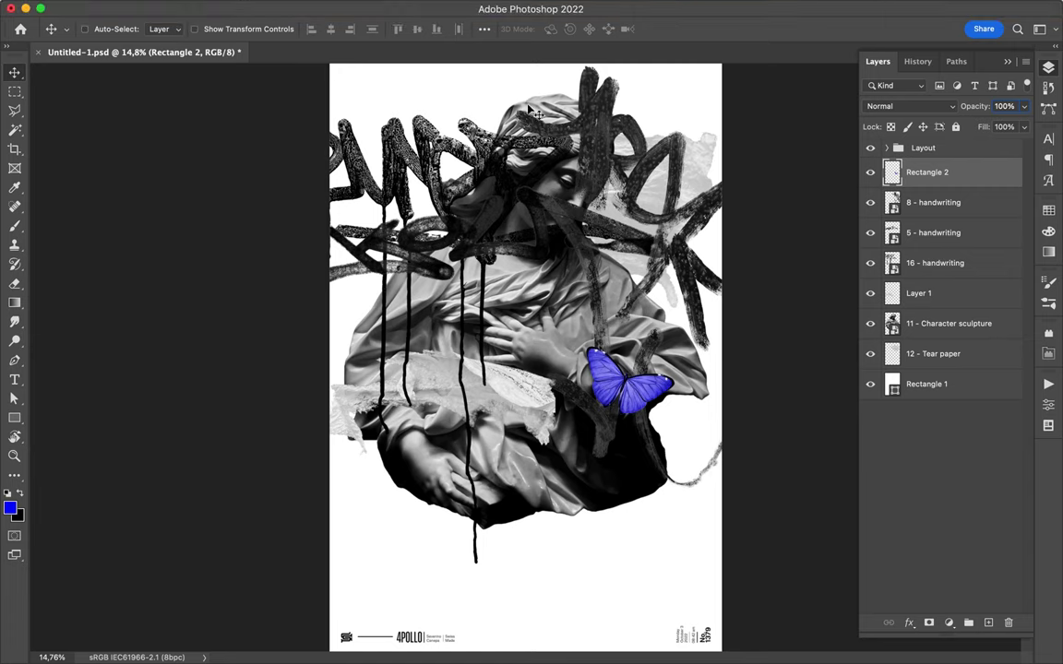
- Add a new layer above Tear paper and paint black inside the statue selection
{"action": "left_click", "coordinate": [931, 353]}
{"action": "left_click", "coordinate": [987, 623]}
{"action": "key", "text": "b"}
{"action": "right_click", "coordinate": [549, 217]}
{"action": "key", "text": "Escape"}
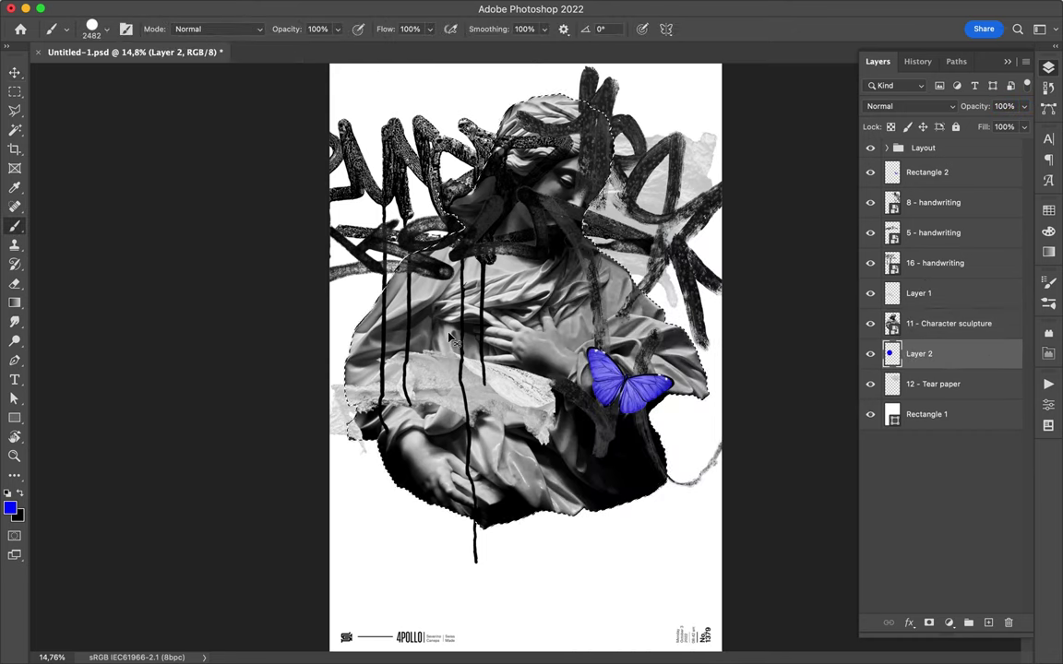
{"action": "left_click_drag", "start_coordinate": [443, 369], "coordinate": [461, 207]}
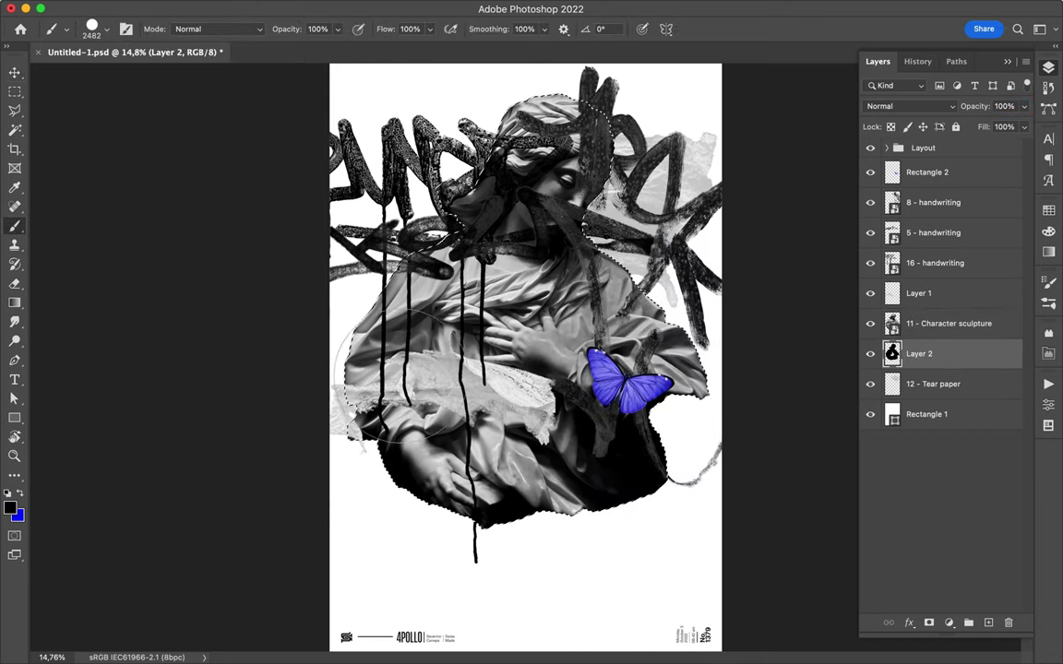
- Gaussian-blur the black shadow, set it to Multiply, and lower its Fill
{"action": "key", "text": "v"}
{"action": "key", "text": "ctrl+d"}
{"action": "left_click", "coordinate": [346, 9]}
{"action": "left_click", "coordinate": [581, 260]}
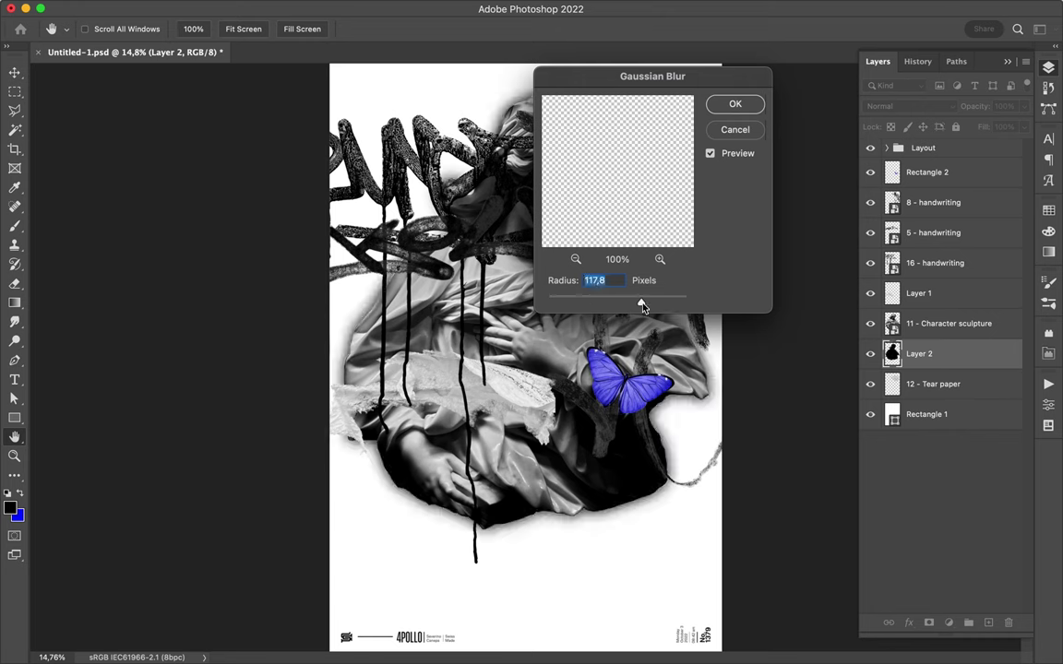
{"action": "left_click", "coordinate": [736, 104]}
{"action": "left_click", "coordinate": [909, 106]}
{"action": "left_click", "coordinate": [890, 156]}
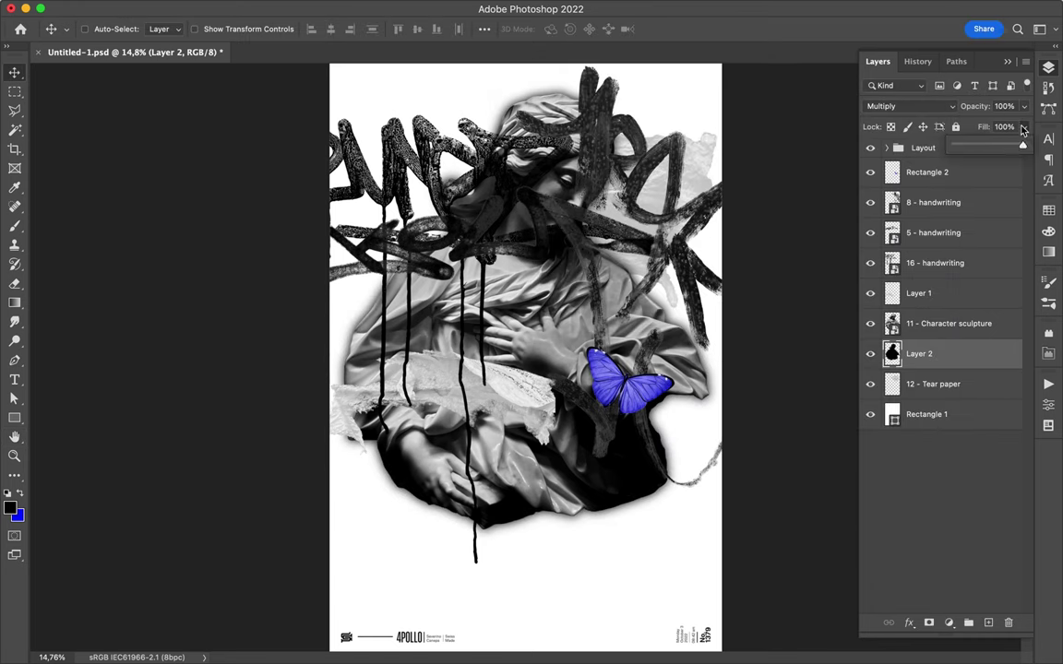
{"action": "left_click_drag", "start_coordinate": [1023, 126], "coordinate": [992, 145]}
{"action": "left_click", "coordinate": [914, 323]}
- Place the 5 - Misc graphics barcode on the lower poster
{"action": "key", "text": "b"}
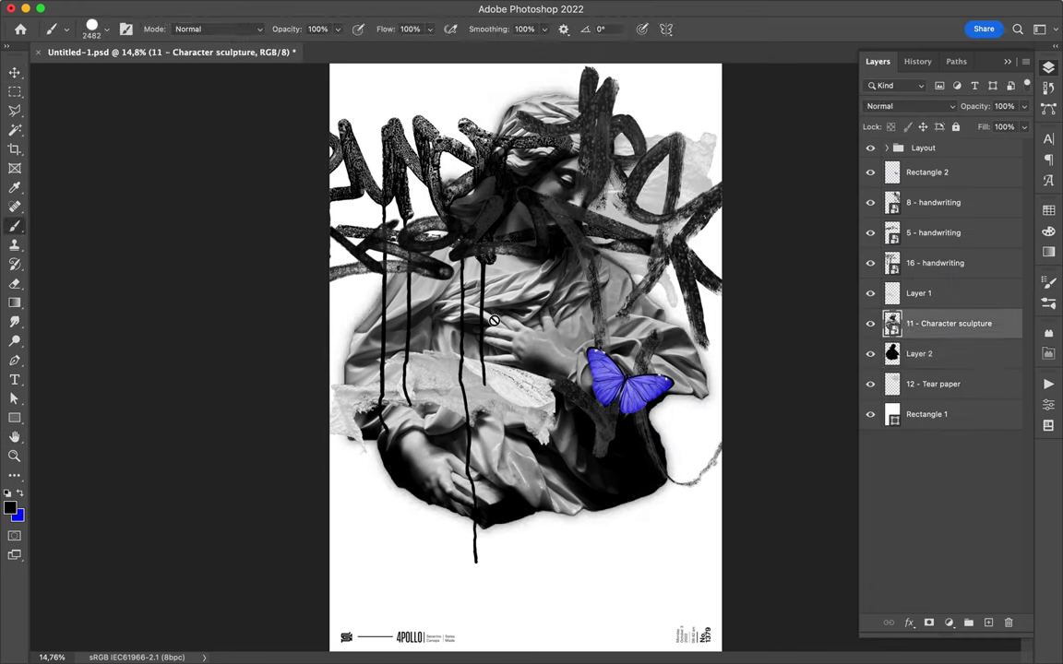
{"action": "key", "text": "v"}
{"action": "left_click", "coordinate": [424, 635]}
{"action": "left_click", "coordinate": [682, 145]}
{"action": "mouse_move", "coordinate": [803, 129]}
{"action": "left_mouse_down"}
{"action": "mouse_move", "coordinate": [510, 430]}
{"action": "mouse_move", "coordinate": [613, 530]}
{"action": "left_mouse_up"}
{"action": "key", "text": "Return"}
- Place the 14 - Misc graphics barcode and copies left of the statue
{"action": "left_click", "coordinate": [429, 570]}
{"action": "left_click", "coordinate": [698, 262]}
{"action": "left_click_drag", "start_coordinate": [698, 262], "coordinate": [446, 346]}
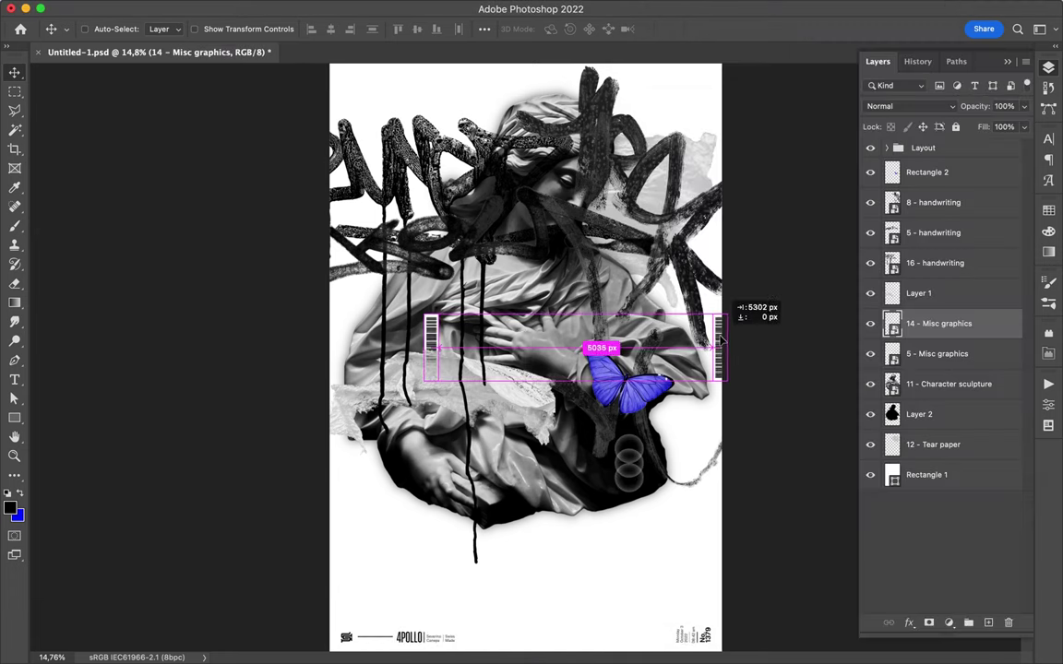
{"action": "left_click_drag", "start_coordinate": [723, 341], "coordinate": [377, 343]}
- Find the 8 - Misc objects END sign and place it, shrunken, on the poster
{"action": "left_click", "coordinate": [418, 635]}
{"action": "left_click", "coordinate": [688, 297]}
{"action": "key", "text": "Down"}
{"action": "key", "text": "Down"}
{"action": "key", "text": "Down"}
{"action": "key", "text": "Left"}
{"action": "key", "text": "Down"}
{"action": "key", "text": "Right"}
{"action": "key", "text": "Down"}
{"action": "key", "text": "Down"}
{"action": "key", "text": "Down"}
{"action": "key", "text": "Left"}
{"action": "key", "text": "Down"}
{"action": "key", "text": "Down"}
{"action": "key", "text": "Right"}
{"action": "key", "text": "Down"}
{"action": "key", "text": "Down"}
{"action": "key", "text": "Down"}
{"action": "key", "text": "Left"}
{"action": "key", "text": "Down"}
{"action": "key", "text": "Right"}
{"action": "key", "text": "Down"}
{"action": "key", "text": "Left"}
{"action": "key", "text": "Down"}
{"action": "key", "text": "Right"}
{"action": "key", "text": "Down"}
{"action": "key", "text": "Down"}
{"action": "key", "text": "Down"}
{"action": "key", "text": "Left"}
{"action": "key", "text": "Down"}
{"action": "key", "text": "Right"}
{"action": "key", "text": "Down"}
{"action": "key", "text": "Down"}
{"action": "key", "text": "Down"}
{"action": "key", "text": "Down"}
{"action": "key", "text": "Down"}
{"action": "left_click_drag", "start_coordinate": [692, 165], "coordinate": [620, 309]}
{"action": "key", "text": "Return"}
- Remove the extra END copy and place the shrunken EXIT sign beside the END sign
{"action": "mouse_move", "coordinate": [356, 357]}
{"action": "left_mouse_down"}
{"action": "mouse_move", "coordinate": [399, 486]}
{"action": "mouse_move", "coordinate": [678, 223]}
{"action": "left_mouse_up"}
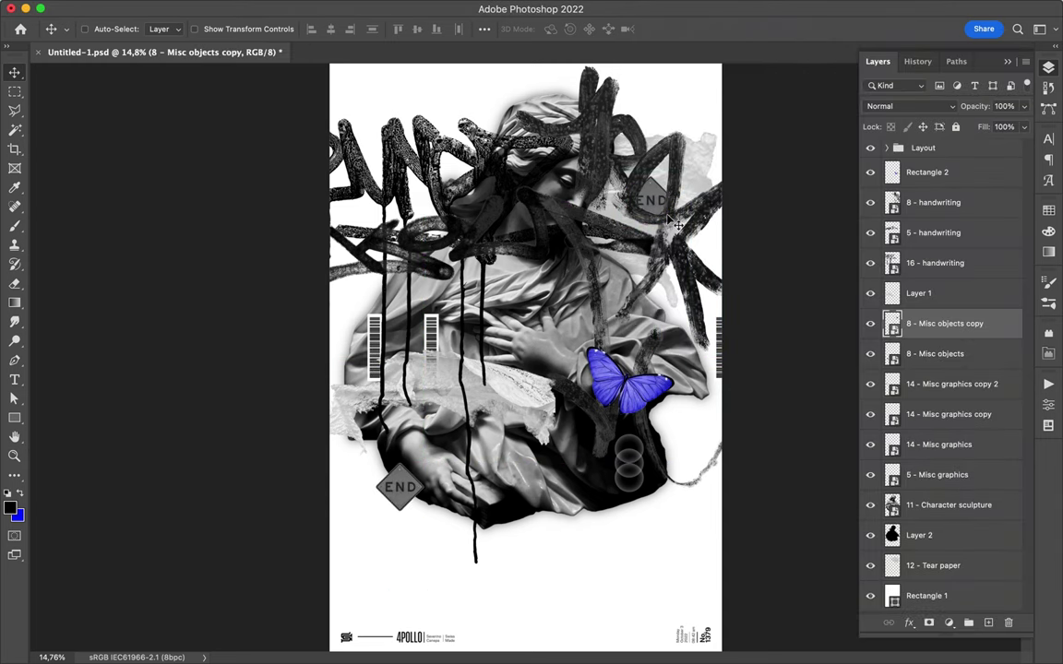
{"action": "key", "text": "ctrl+z"}
{"action": "key", "text": "Down"}
{"action": "mouse_move", "coordinate": [683, 183]}
{"action": "left_mouse_down"}
{"action": "mouse_move", "coordinate": [628, 378]}
{"action": "mouse_move", "coordinate": [363, 365]}
{"action": "left_mouse_up"}
{"action": "key", "text": "Return"}
- Place the 4 - Error messages Reload text on the poster
{"action": "left_click", "coordinate": [356, 637]}
{"action": "key", "text": "Left"}
{"action": "key", "text": "Up"}
{"action": "key", "text": "Right"}
{"action": "key", "text": "Down"}
{"action": "key", "text": "Down"}
{"action": "key", "text": "Down"}
{"action": "mouse_move", "coordinate": [698, 99]}
{"action": "left_mouse_down"}
{"action": "mouse_move", "coordinate": [522, 356]}
{"action": "mouse_move", "coordinate": [569, 438]}
{"action": "mouse_move", "coordinate": [631, 480]}
{"action": "left_mouse_up"}
{"action": "key", "text": "Return"}
- Draw a rectangle and set its fill colour to blue
{"action": "key", "text": "u"}
{"action": "key", "text": "a"}
{"action": "left_click", "coordinate": [1049, 230]}
{"action": "left_click", "coordinate": [870, 178]}
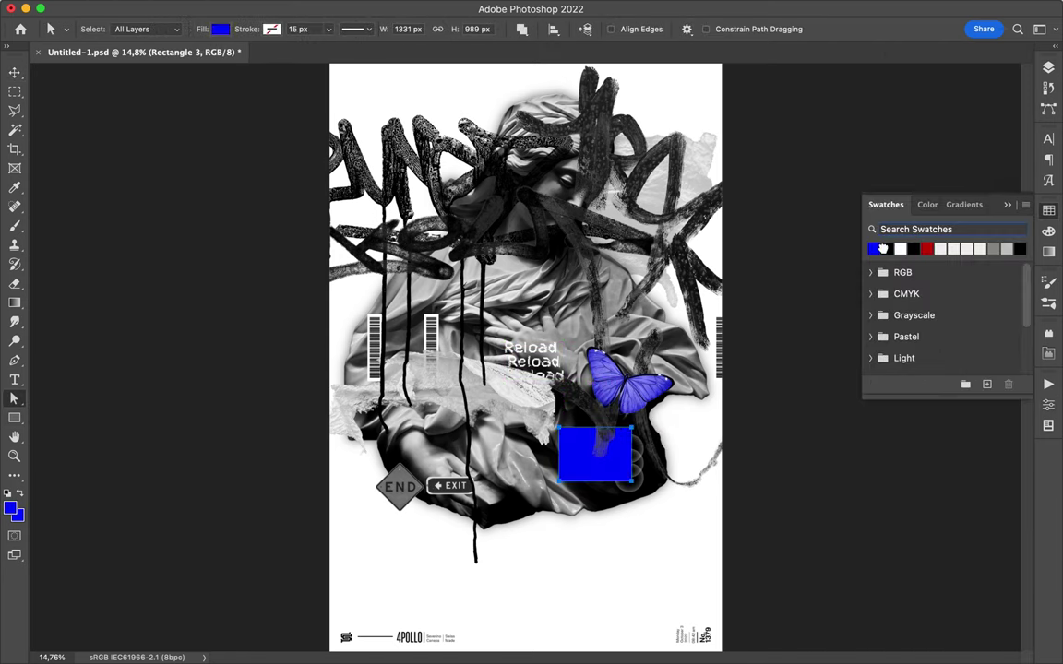
- Clip a blue fill into the Reload text, merge it, and move the copy left
{"action": "key", "text": "v"}
{"action": "left_click", "coordinate": [1048, 68]}
{"action": "left_click", "coordinate": [900, 353], "text": "alt"}
{"action": "key", "text": "ctrl+e"}
{"action": "mouse_move", "coordinate": [662, 582]}
{"action": "left_mouse_down"}
{"action": "mouse_move", "coordinate": [473, 425]}
{"action": "mouse_move", "coordinate": [477, 203]}
{"action": "left_mouse_up"}
- Duplicate the butterfly twice as smaller copies near the poster's bottom
{"action": "left_click", "coordinate": [397, 643]}
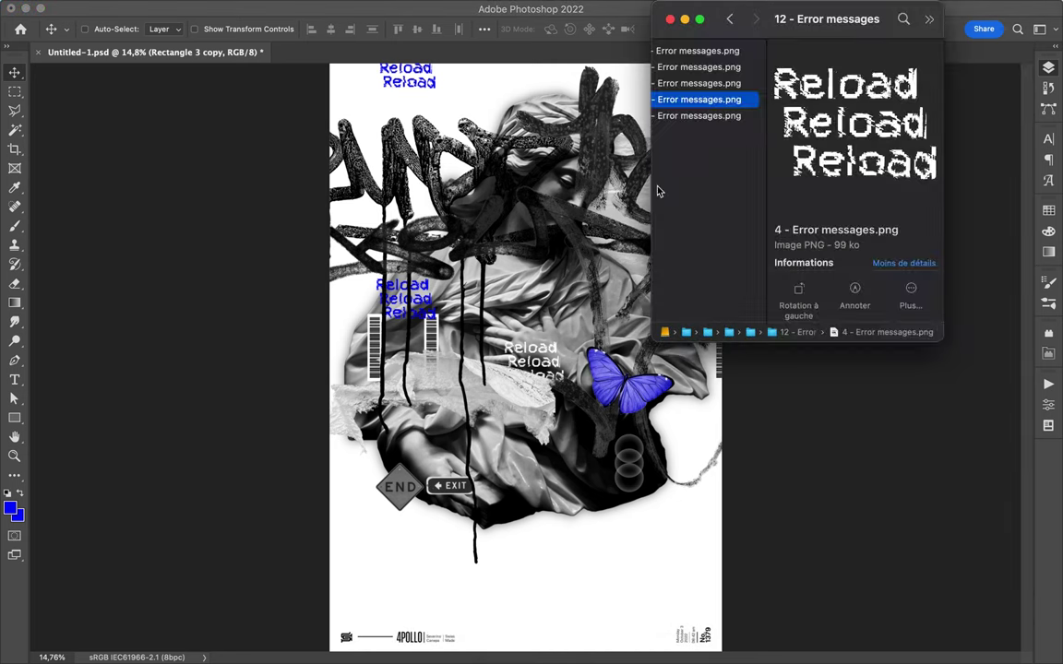
{"action": "left_click", "coordinate": [514, 304]}
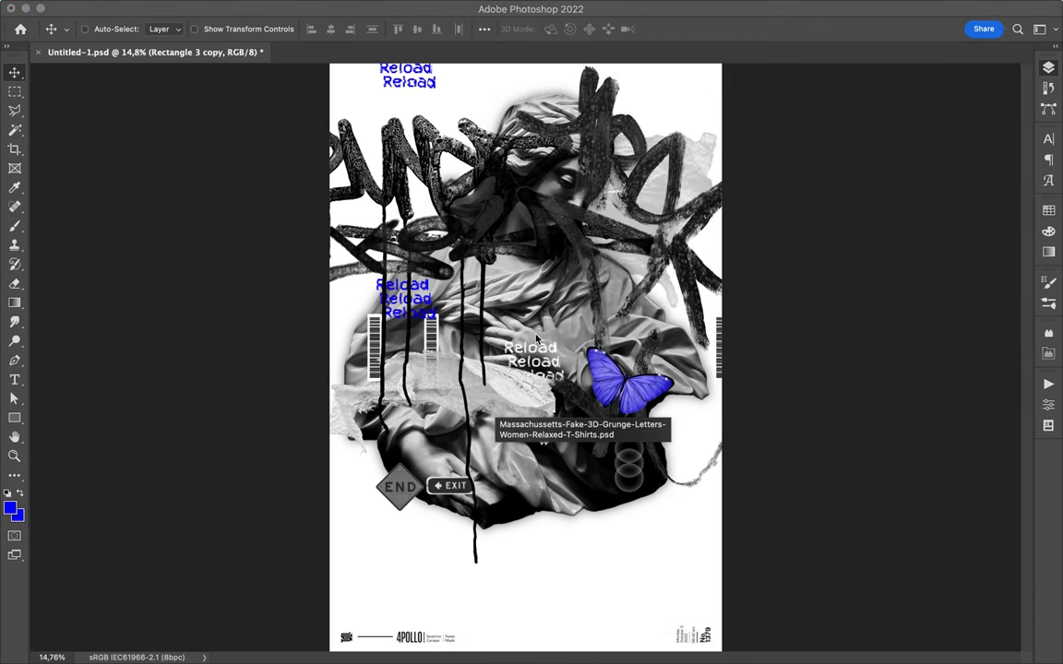
{"action": "key", "text": "ctrl+j"}
{"action": "key", "text": "ctrl+t"}
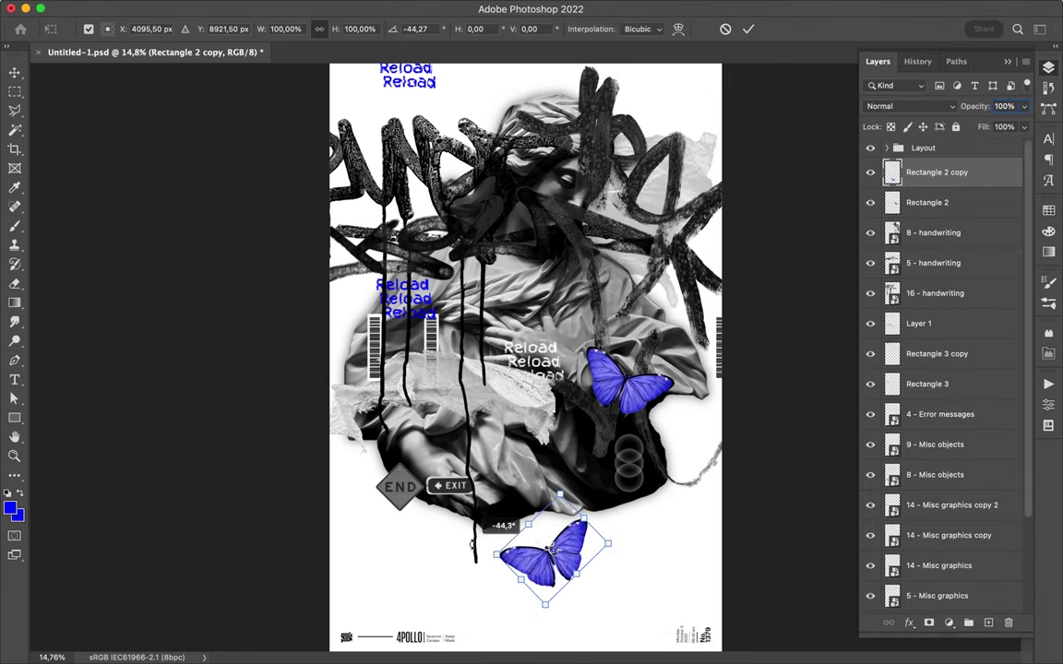
{"action": "mouse_move", "coordinate": [588, 584]}
{"action": "left_mouse_down"}
{"action": "mouse_move", "coordinate": [544, 563]}
{"action": "mouse_move", "coordinate": [604, 586]}
{"action": "mouse_move", "coordinate": [595, 611]}
{"action": "left_mouse_up"}
{"action": "key", "text": "ctrl+t"}
{"action": "key", "text": "Return"}
- Sample a grey from the artwork, pick a Graffiti brush, and add a new layer
{"action": "key", "text": "ctrl+minus"}
{"action": "key", "text": "i"}
{"action": "left_click", "coordinate": [496, 420]}
{"action": "right_click", "coordinate": [556, 466]}
{"action": "key", "text": "b"}
{"action": "scroll", "coordinate": [600, 523], "scroll_direction": "down", "scroll_amount": 5}
{"action": "scroll", "coordinate": [593, 549], "scroll_direction": "down", "scroll_amount": 3}
{"action": "left_click", "coordinate": [613, 503]}
{"action": "key", "text": "Return"}
{"action": "key", "text": "ctrl+shift+alt+n"}
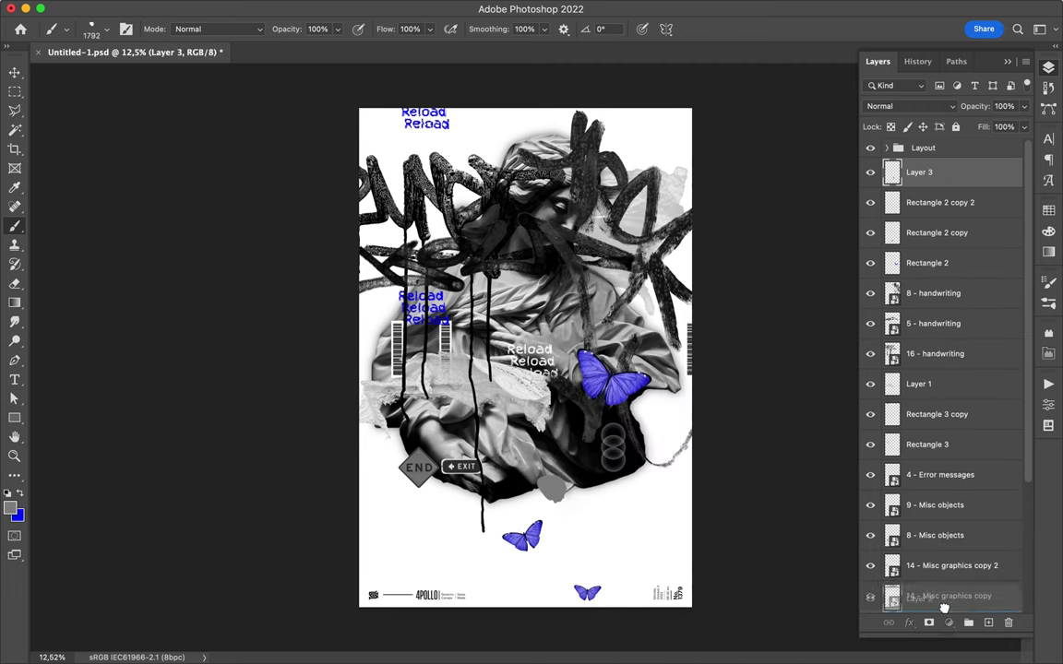
- Move Layer 3 below Layer 2, add a layer, and nudge the butterfly and top Reload text
{"action": "left_click_drag", "start_coordinate": [944, 552], "coordinate": [941, 600]}
{"action": "right_click", "coordinate": [522, 207]}
{"action": "key", "text": "Escape"}
{"action": "key", "text": "v"}
{"action": "key", "text": "m"}
{"action": "key", "text": "ctrl+shift+alt+n"}
{"action": "key", "text": "v"}
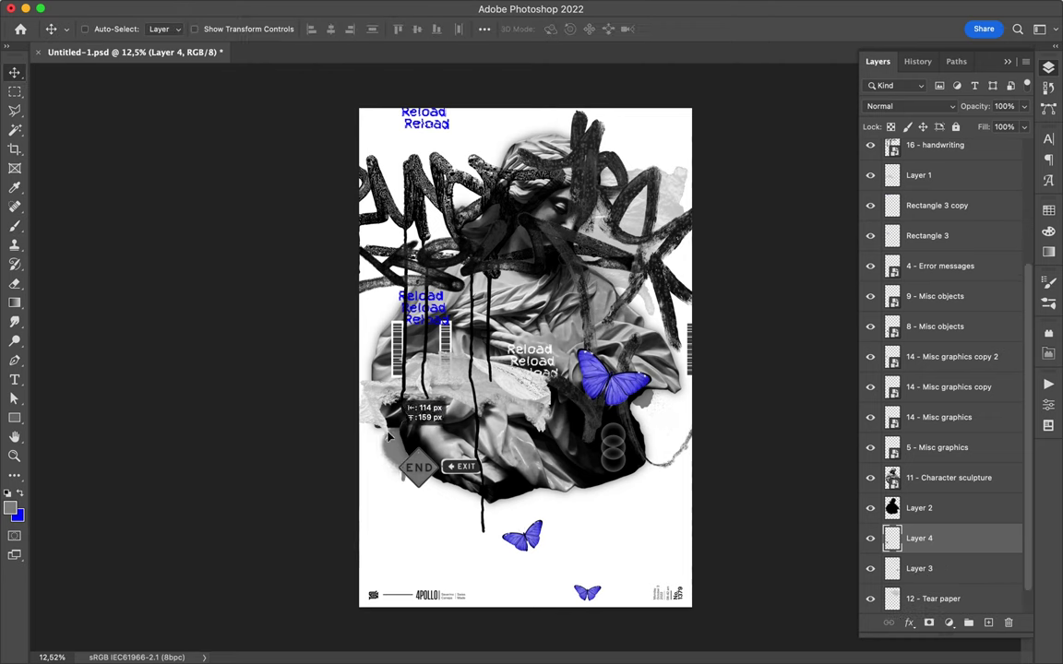
{"action": "left_click_drag", "start_coordinate": [600, 531], "coordinate": [599, 588]}
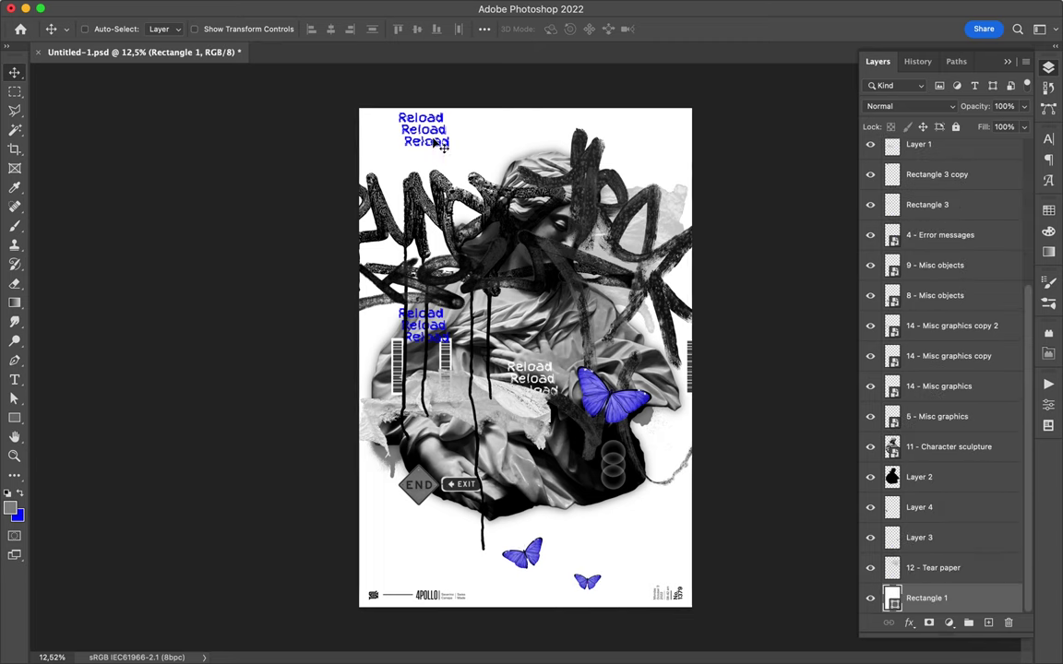
{"action": "left_click_drag", "start_coordinate": [447, 103], "coordinate": [448, 132]}
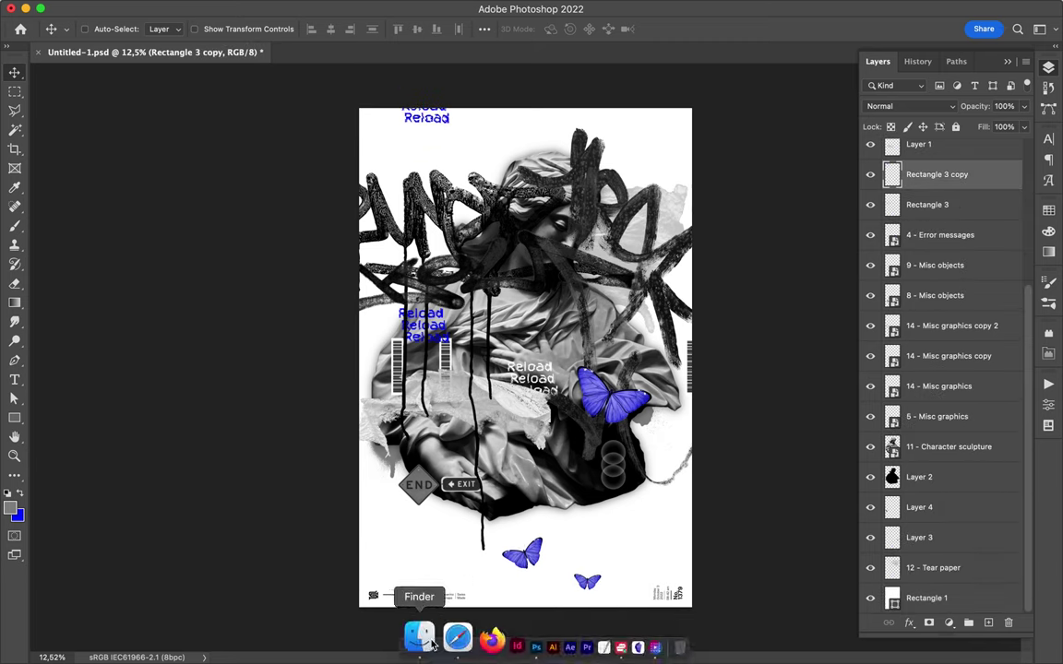
- Choose the DSC_4049 grunge brush and sample a light grey from the artwork
{"action": "key", "text": "b"}
{"action": "right_click", "coordinate": [564, 277]}
{"action": "scroll", "coordinate": [667, 458], "scroll_direction": "down", "scroll_amount": 5}
{"action": "scroll", "coordinate": [668, 458], "scroll_direction": "down", "scroll_amount": 1}
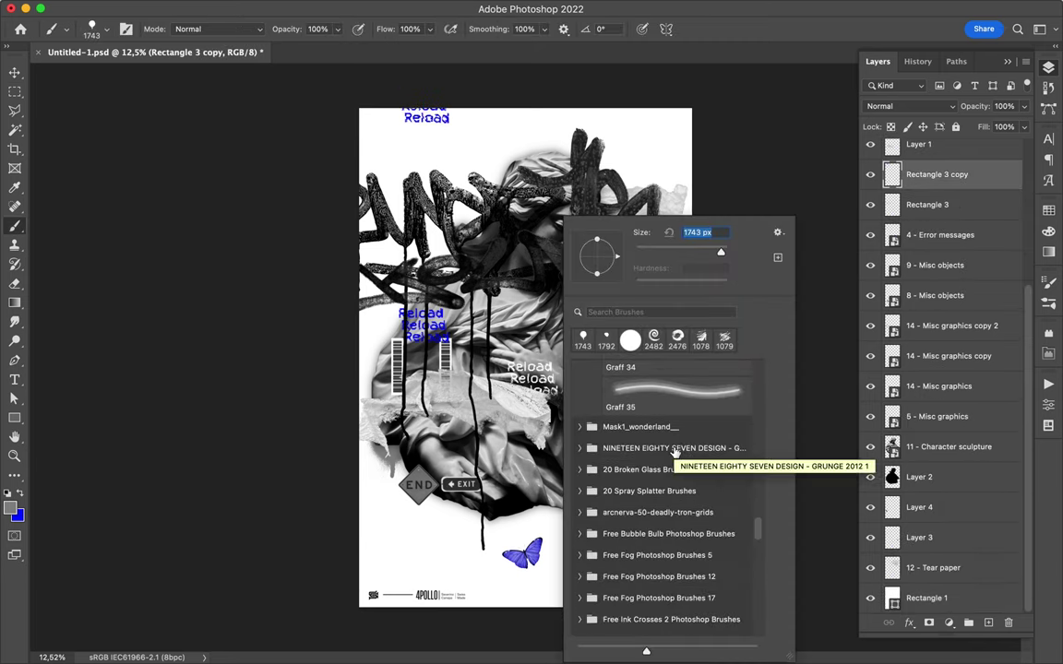
{"action": "left_click", "coordinate": [579, 448]}
{"action": "left_click", "coordinate": [9, 494]}
{"action": "right_click", "coordinate": [661, 238]}
{"action": "left_click", "coordinate": [723, 552]}
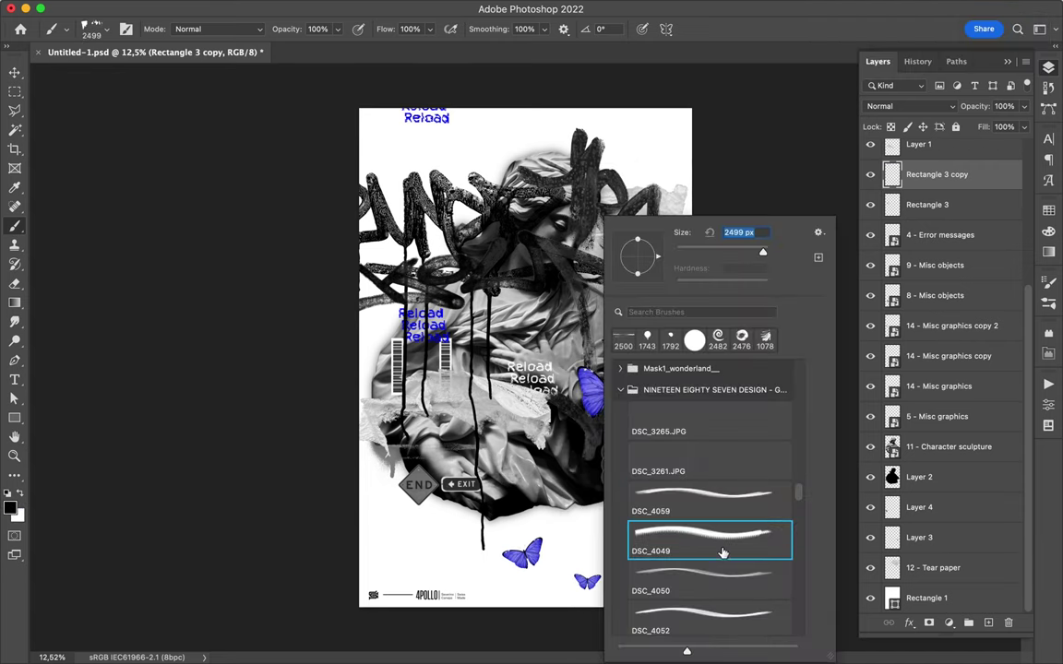
{"action": "key", "text": "Escape"}
{"action": "left_click", "coordinate": [590, 595], "text": "alt"}
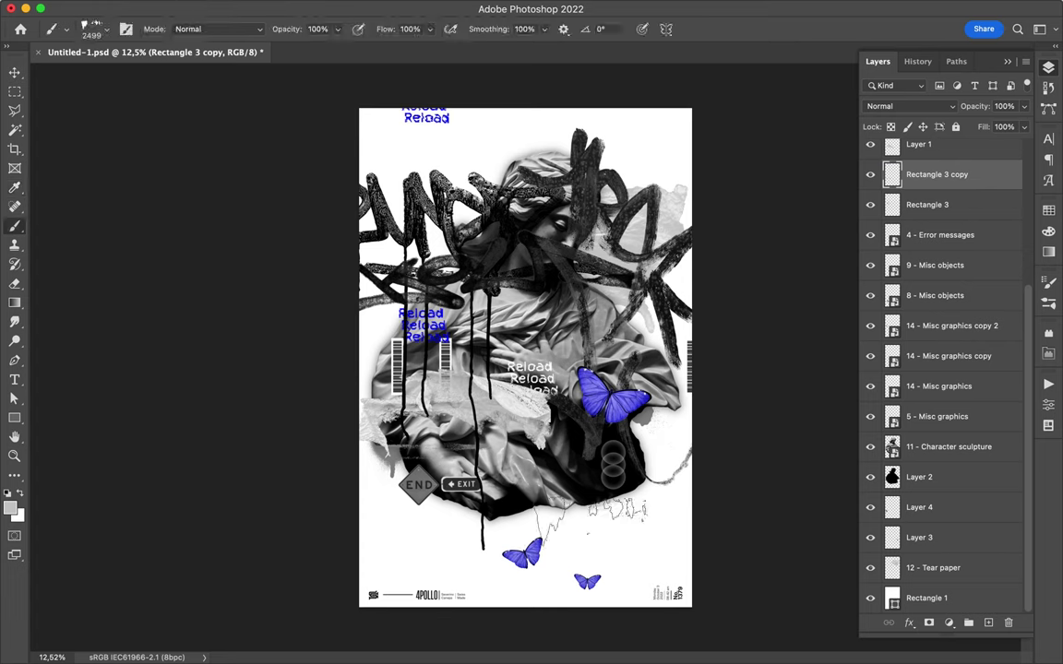
- Add a grunge layer below Layer 2 and try the DSC_3916 and DSC_0218 brushes
{"action": "left_click", "coordinate": [989, 623]}
{"action": "left_click_drag", "start_coordinate": [937, 174], "coordinate": [936, 477]}
{"action": "key", "text": "v"}
{"action": "left_click_drag", "start_coordinate": [536, 494], "coordinate": [625, 523]}
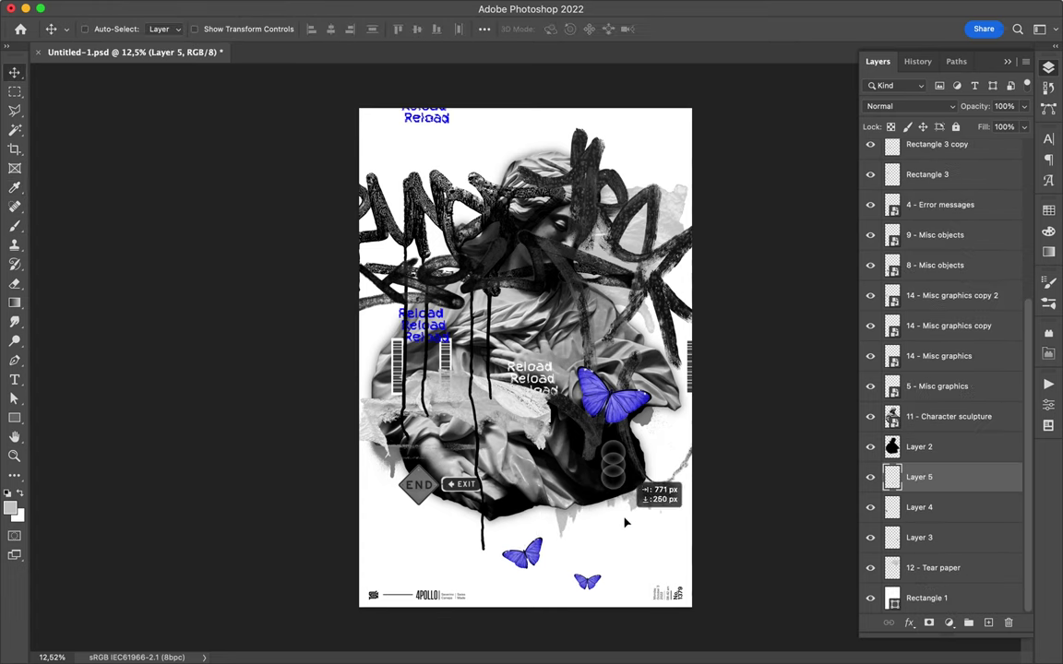
{"action": "key", "text": "b"}
{"action": "right_click", "coordinate": [638, 521]}
{"action": "scroll", "coordinate": [673, 517], "scroll_direction": "down", "scroll_amount": 3}
{"action": "double_click", "coordinate": [641, 571]}
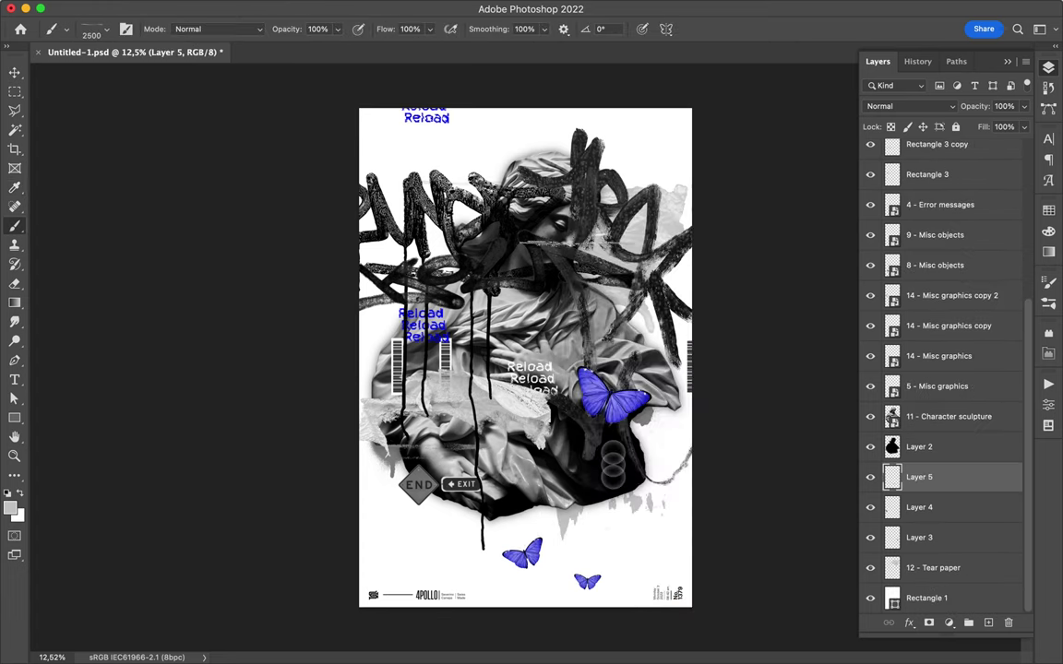
{"action": "right_click", "coordinate": [642, 571]}
{"action": "left_click", "coordinate": [638, 623]}
- Browse the brush presets and pick another grunge brush
{"action": "right_click", "coordinate": [683, 591]}
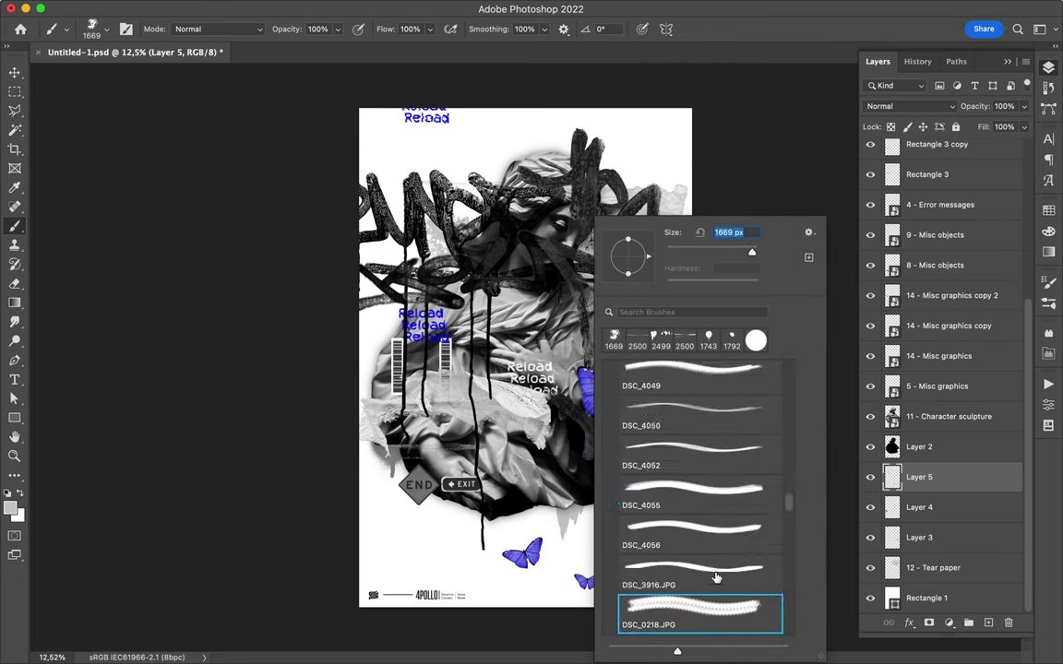
{"action": "scroll", "coordinate": [683, 516], "scroll_direction": "down", "scroll_amount": 2}
{"action": "key", "text": "Escape"}
{"action": "right_click", "coordinate": [634, 502]}
{"action": "scroll", "coordinate": [634, 501], "scroll_direction": "down", "scroll_amount": 2}
{"action": "scroll", "coordinate": [636, 505], "scroll_direction": "down", "scroll_amount": 5}
{"action": "scroll", "coordinate": [636, 506], "scroll_direction": "up", "scroll_amount": 4}
{"action": "left_click", "coordinate": [646, 415]}
{"action": "key", "text": "Return"}
- Expand the Brushes_Dirty_Markers set and choose the Heavy Duty Wet Wipe brush
{"action": "right_click", "coordinate": [672, 506]}
{"action": "scroll", "coordinate": [671, 506], "scroll_direction": "down", "scroll_amount": 3}
{"action": "scroll", "coordinate": [672, 507], "scroll_direction": "down", "scroll_amount": 5}
{"action": "scroll", "coordinate": [672, 506], "scroll_direction": "down", "scroll_amount": 2}
{"action": "scroll", "coordinate": [671, 507], "scroll_direction": "down", "scroll_amount": 5}
{"action": "scroll", "coordinate": [664, 506], "scroll_direction": "up", "scroll_amount": 5}
{"action": "left_click", "coordinate": [712, 417]}
{"action": "scroll", "coordinate": [711, 441], "scroll_direction": "down", "scroll_amount": 2}
{"action": "left_click", "coordinate": [709, 499]}
- Switch to the Streaky Blob, then One Sided marker brush, and select the 12 - Tear paper layer
{"action": "scroll", "coordinate": [720, 461], "scroll_direction": "down", "scroll_amount": 3}
{"action": "scroll", "coordinate": [720, 462], "scroll_direction": "down", "scroll_amount": 3}
{"action": "scroll", "coordinate": [720, 461], "scroll_direction": "up", "scroll_amount": 3}
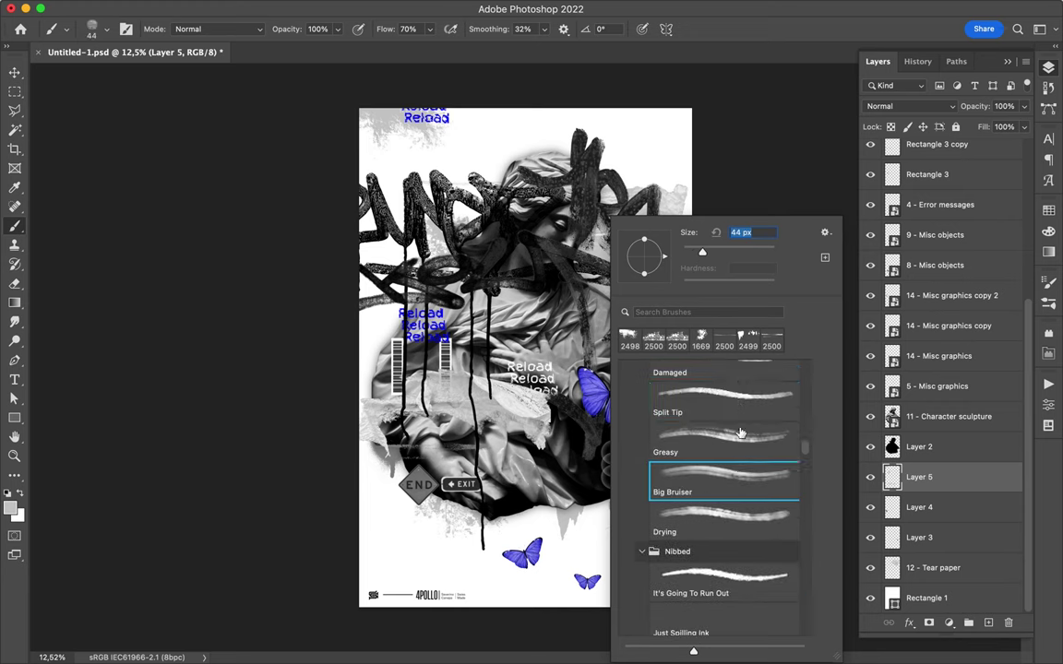
{"action": "scroll", "coordinate": [729, 433], "scroll_direction": "up", "scroll_amount": 3}
{"action": "left_click", "coordinate": [729, 392]}
{"action": "scroll", "coordinate": [669, 406], "scroll_direction": "up", "scroll_amount": 5}
{"action": "scroll", "coordinate": [683, 406], "scroll_direction": "up", "scroll_amount": 4}
{"action": "left_click", "coordinate": [701, 397]}
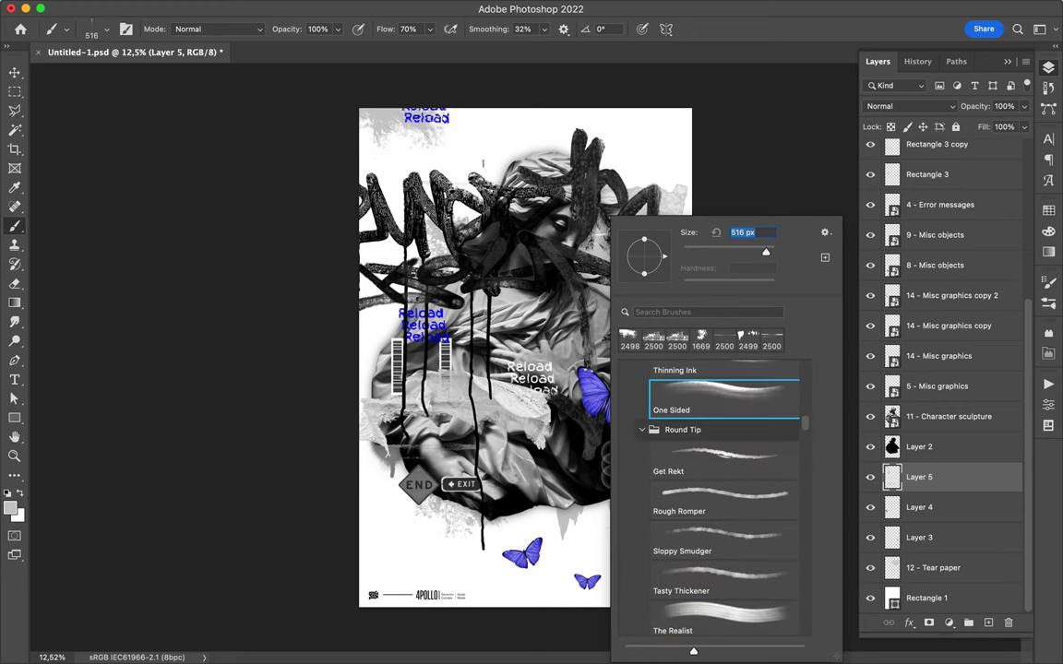
{"action": "key", "text": "Return"}
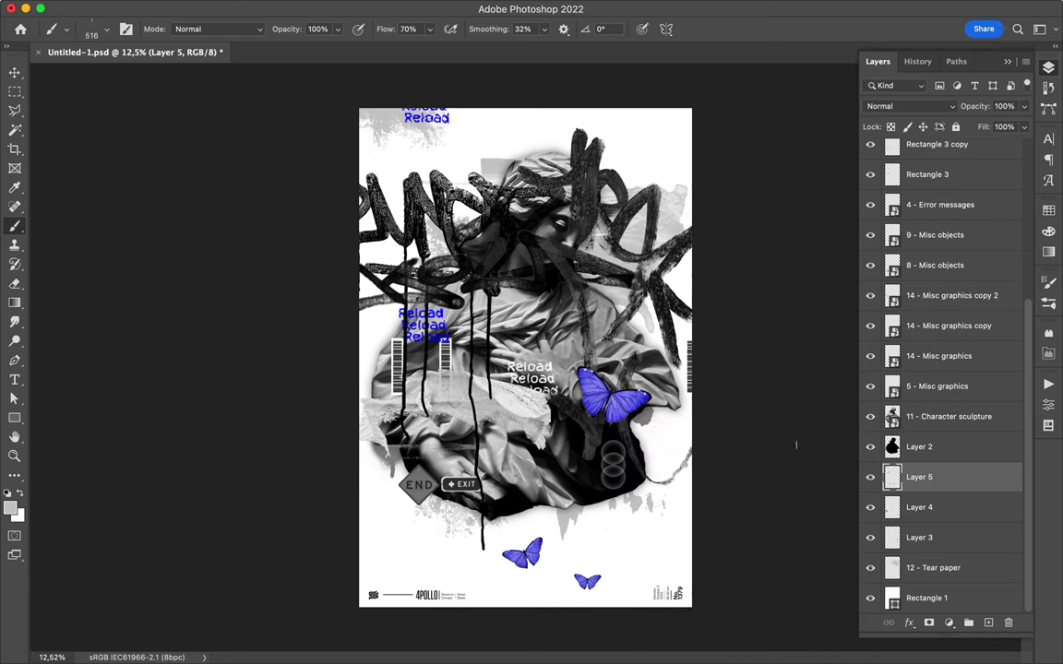
{"action": "left_click", "coordinate": [928, 568]}
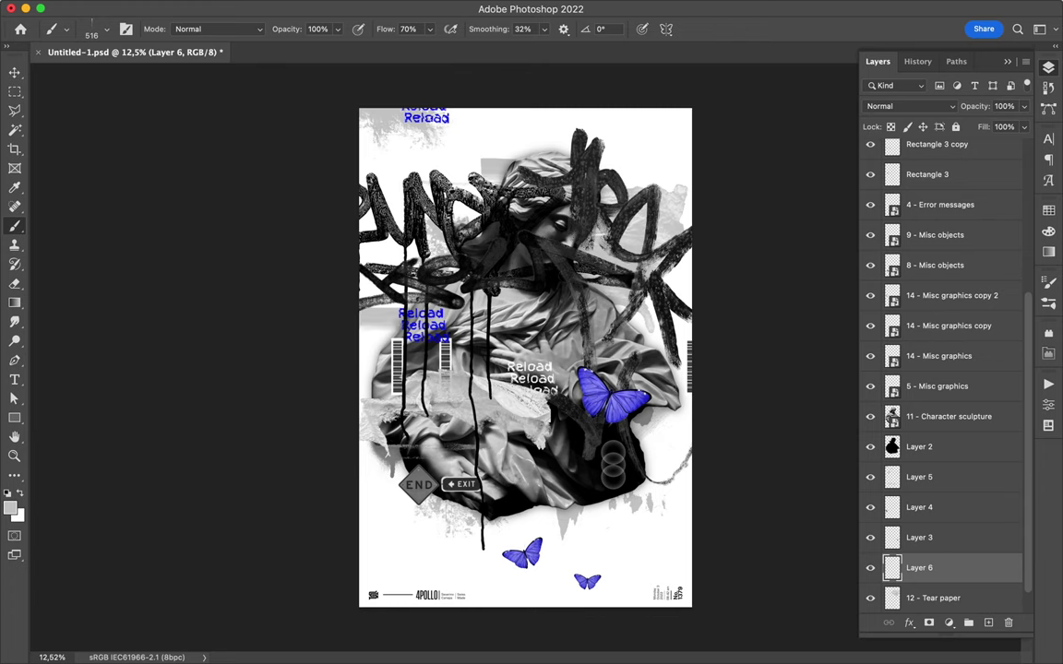
- Set the brush size to 238 and choose a different marker brush
{"action": "right_click", "coordinate": [617, 268]}
{"action": "key", "text": "Return"}
{"action": "right_click", "coordinate": [573, 264]}
{"action": "type", "text": "238"}
{"action": "key", "text": "Return"}
{"action": "right_click", "coordinate": [517, 214]}
{"action": "double_click", "coordinate": [631, 441]}
- Choose the thin Get Rekt marker brush and undo the last stroke in History
{"action": "right_click", "coordinate": [426, 477]}
{"action": "scroll", "coordinate": [532, 406], "scroll_direction": "down", "scroll_amount": 3}
{"action": "left_click", "coordinate": [553, 419]}
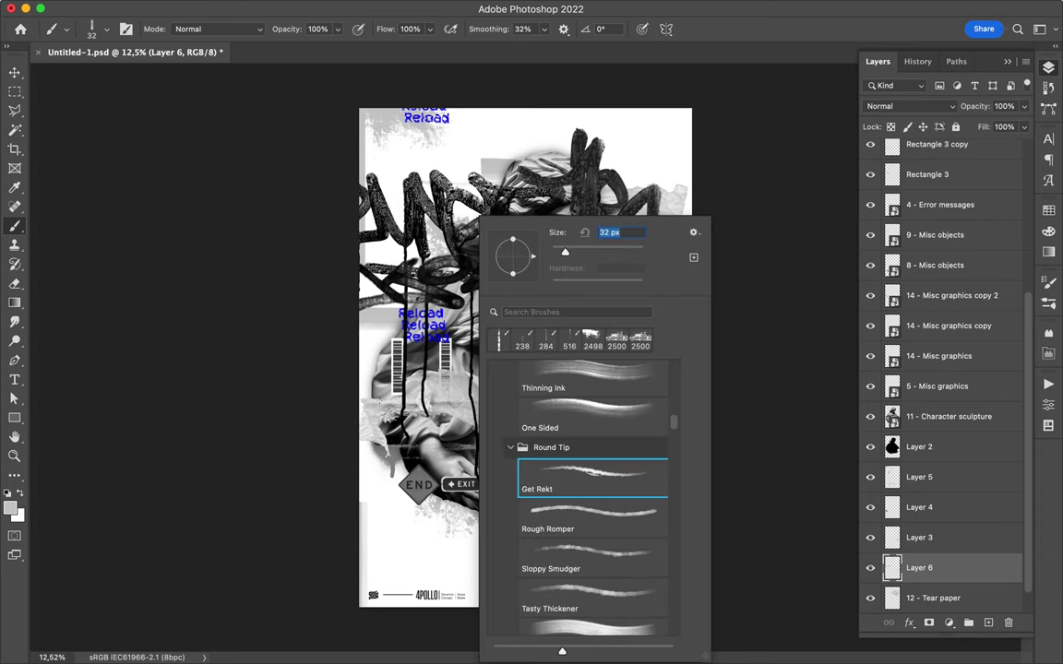
{"action": "key", "text": "Return"}
{"action": "left_click", "coordinate": [1048, 88]}
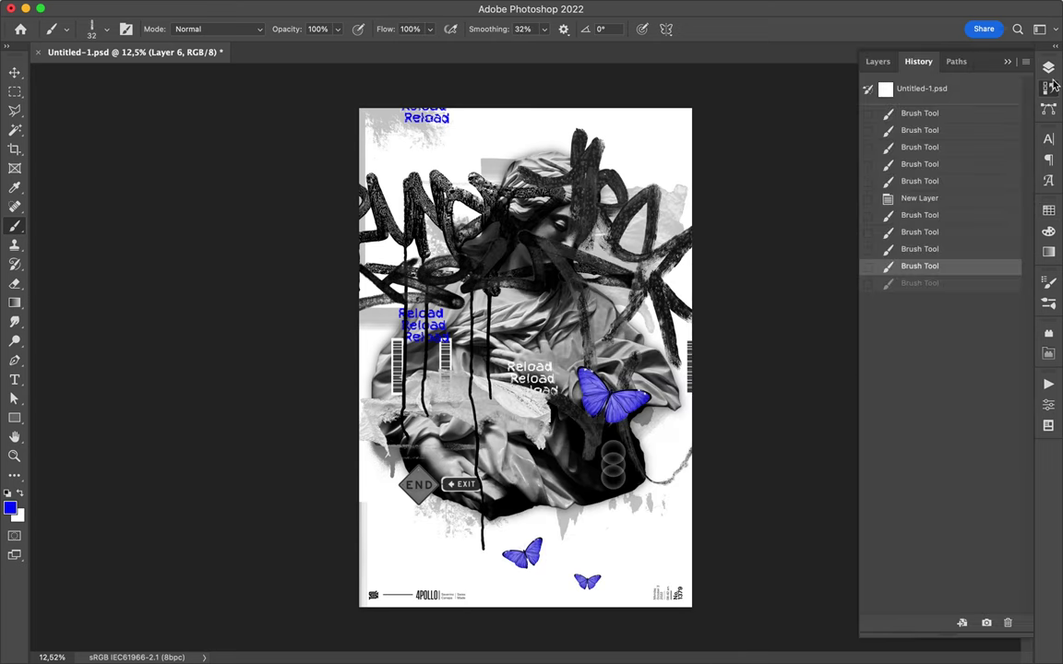
{"action": "left_click", "coordinate": [877, 61]}
{"action": "left_click", "coordinate": [956, 572]}
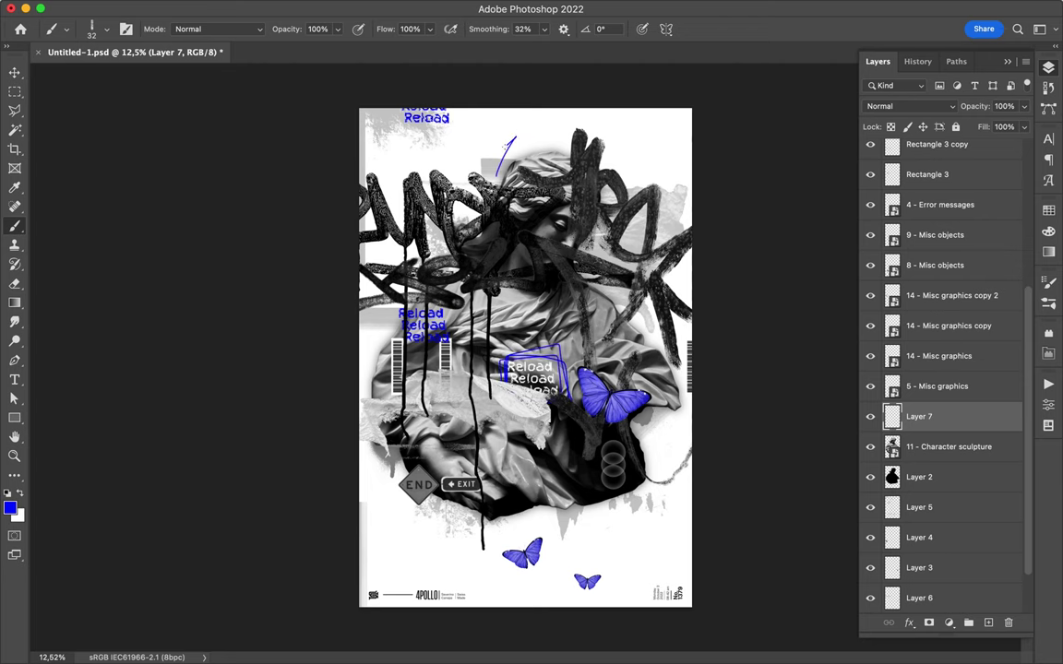
{"action": "scroll", "coordinate": [463, 131], "scroll_direction": "up", "scroll_amount": 2}
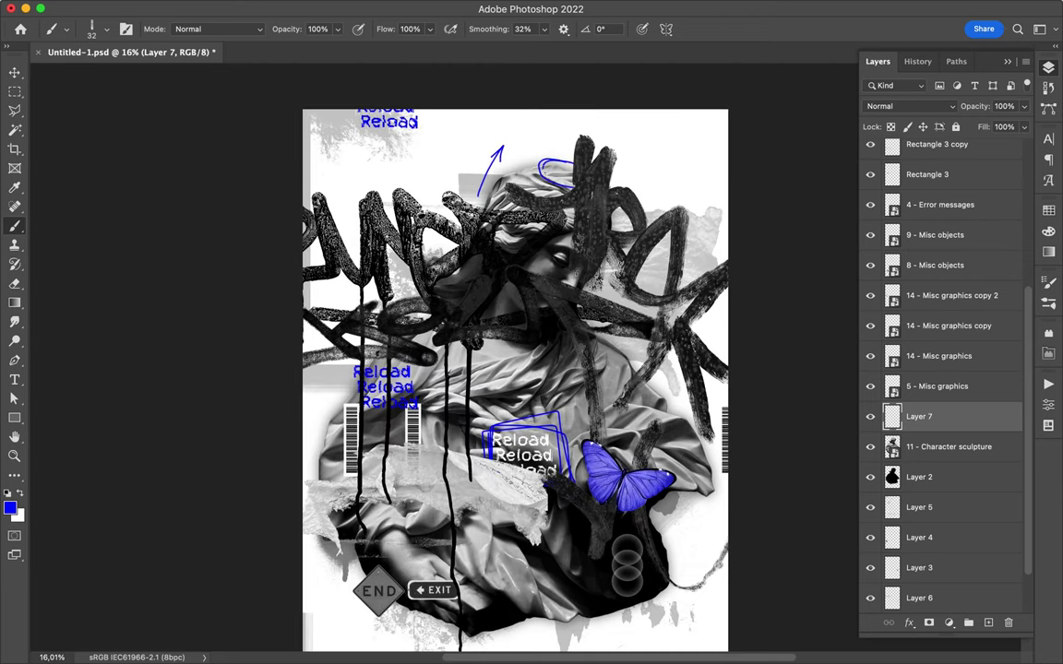
{"action": "scroll", "coordinate": [515, 369], "scroll_direction": "down", "scroll_amount": 4}
{"action": "scroll", "coordinate": [515, 369], "scroll_direction": "down", "scroll_amount": 1}
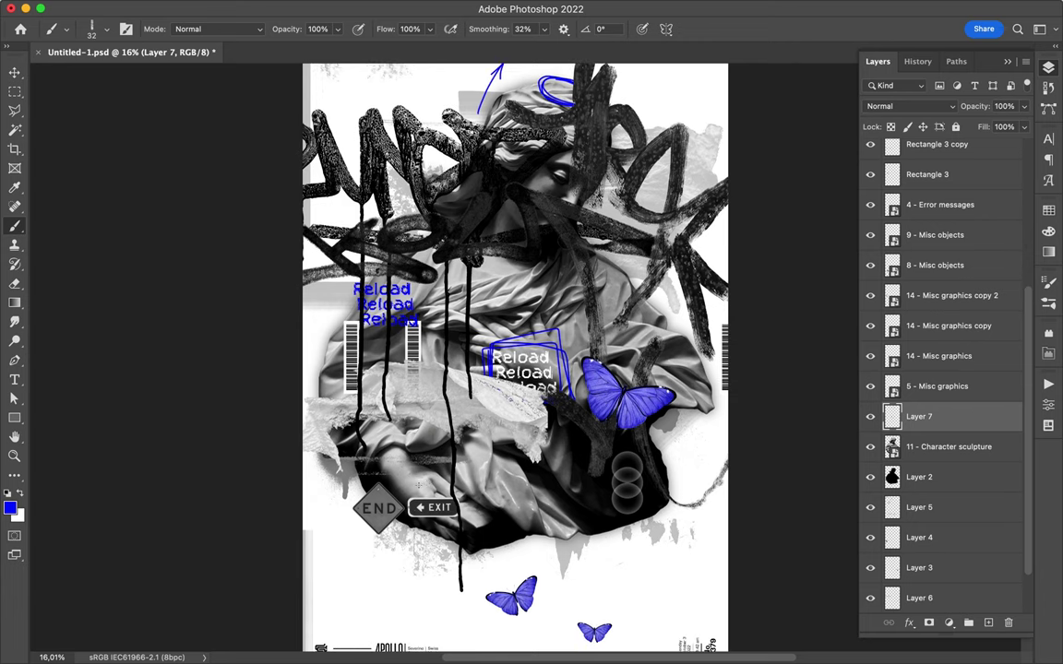